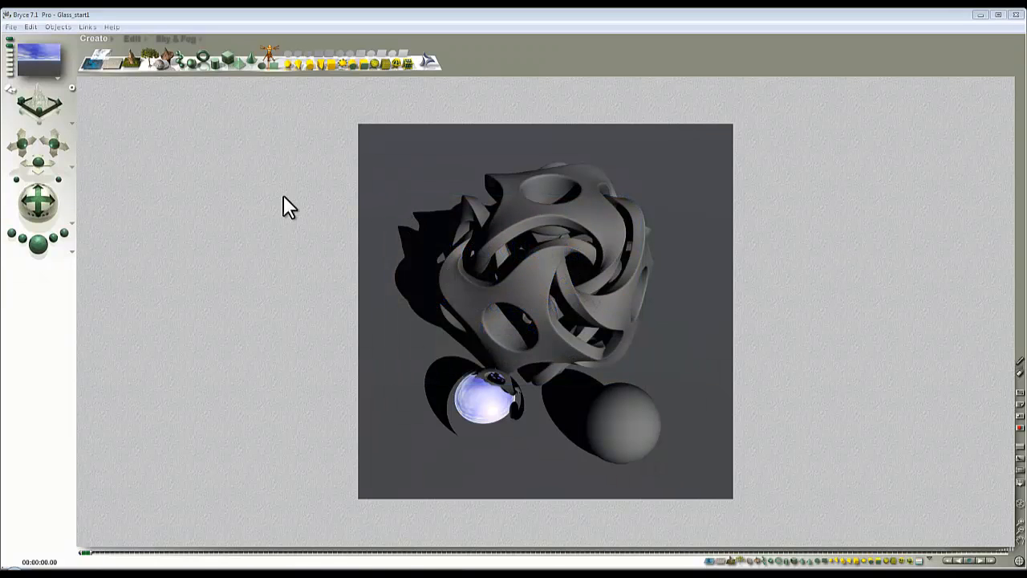
Raise the Sun/Moon Shadows intensity to its maximum in the Sky Lab
click(181, 35)
click(337, 70)
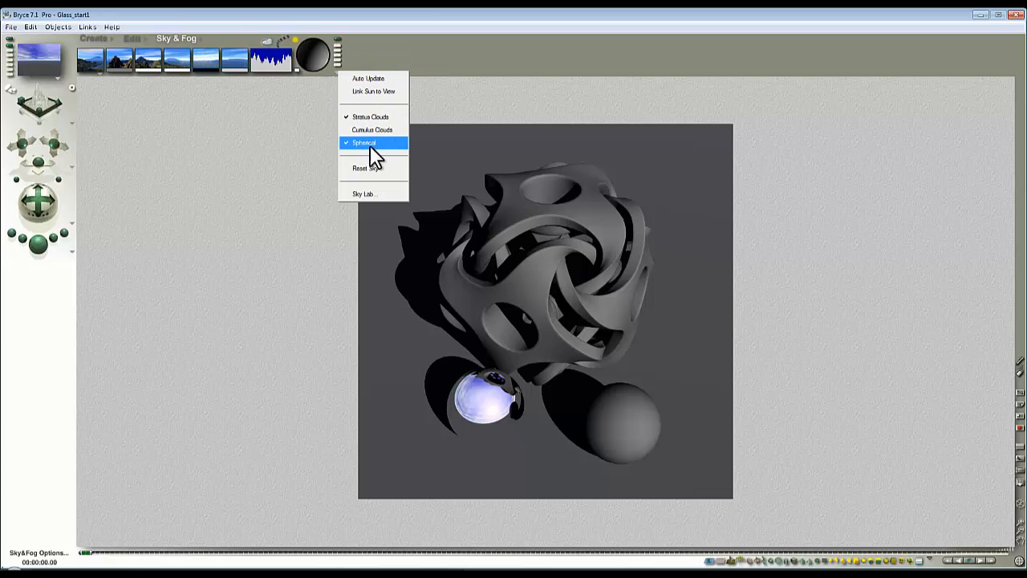
click(401, 169)
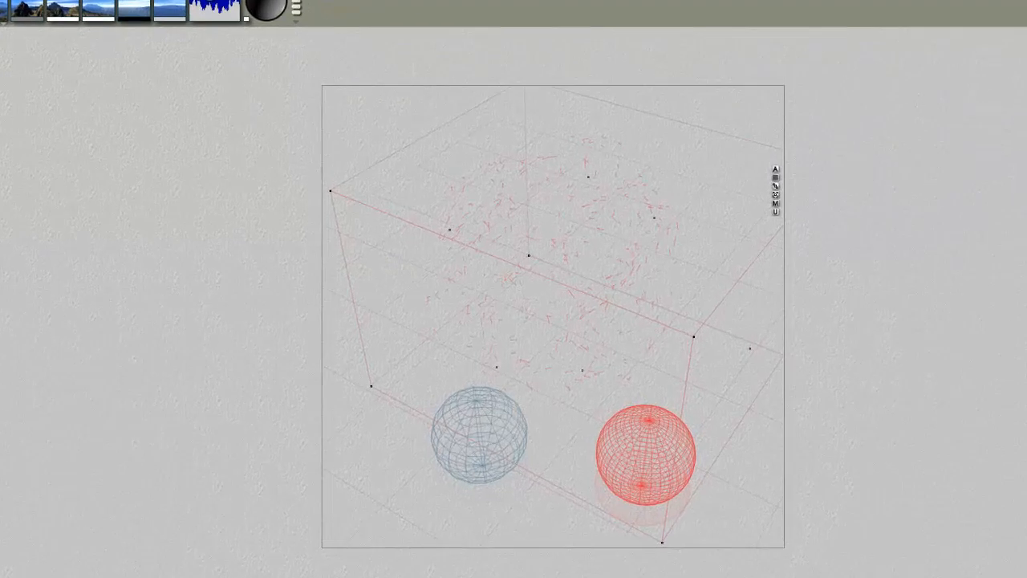
click(149, 10)
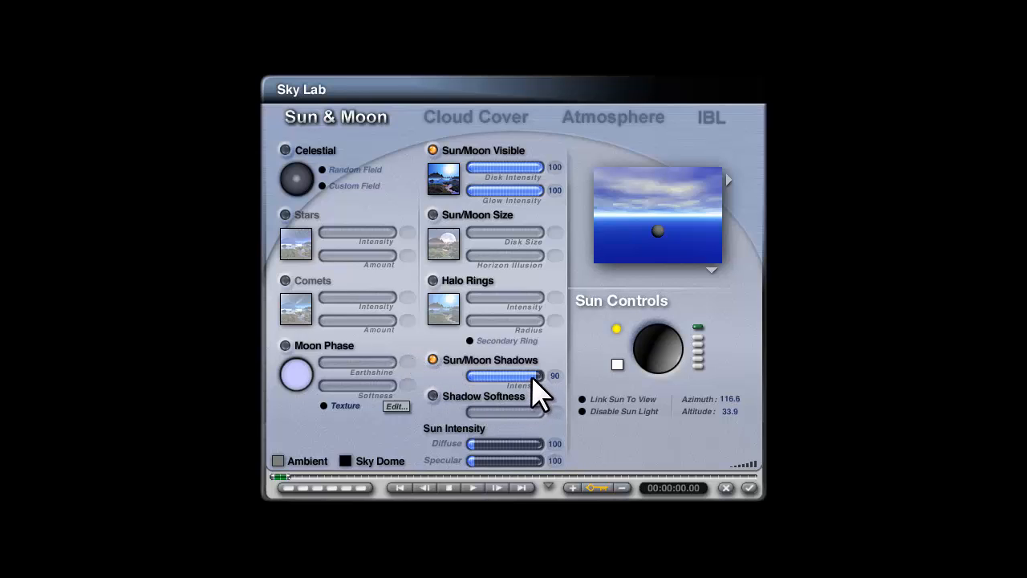
drag(534, 374, 546, 375)
click(749, 489)
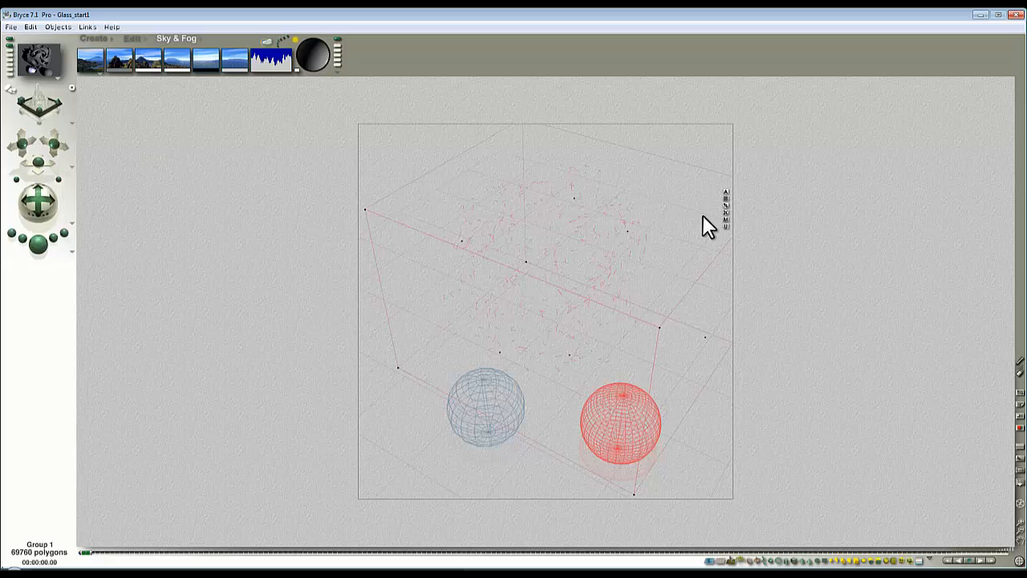
Apply the "Glass, Standard" preset from the Clear category of the Glass material library to the selected group
click(726, 218)
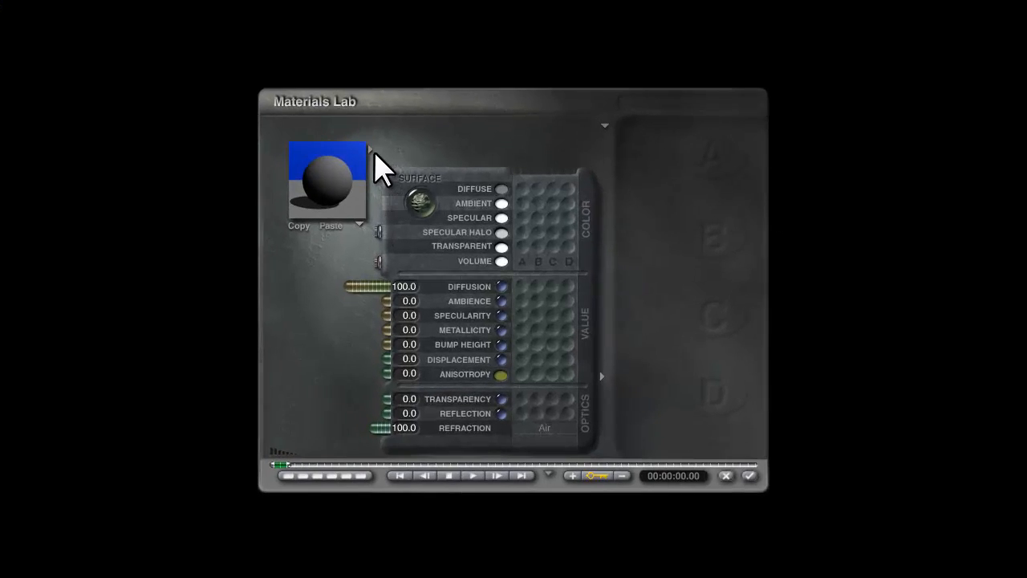
click(369, 148)
scroll(344, 305, down, 5)
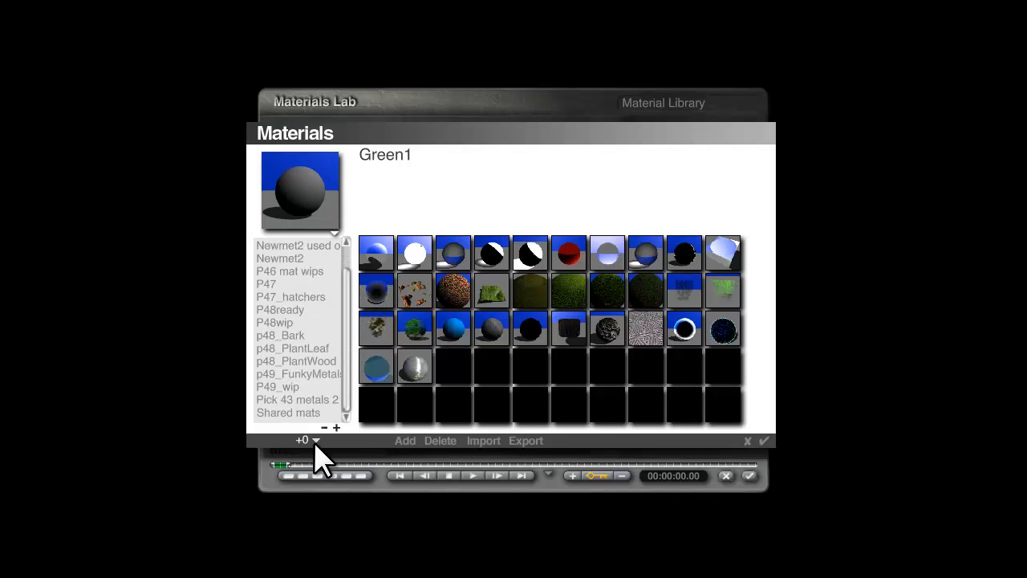
click(313, 441)
click(359, 543)
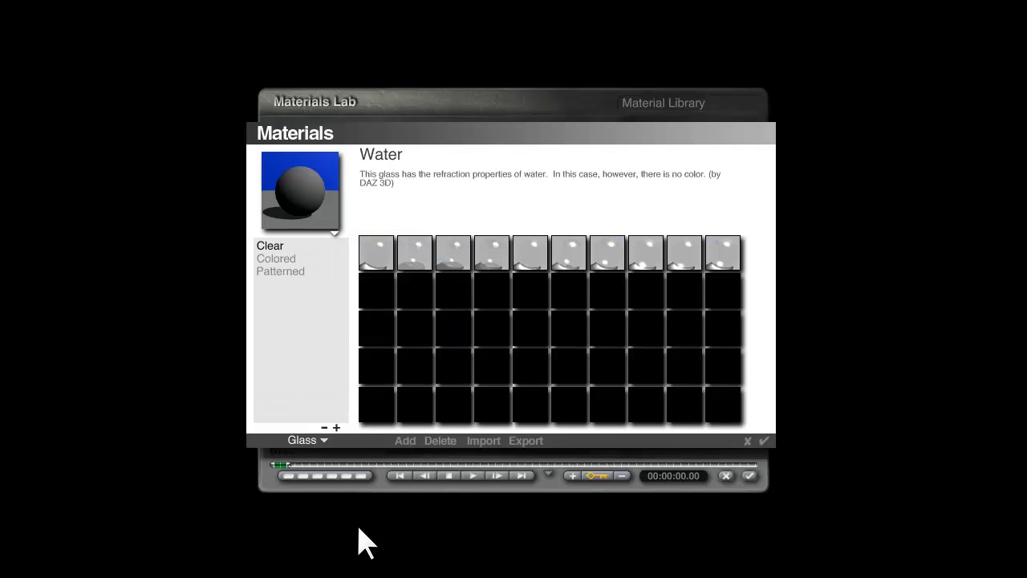
click(694, 259)
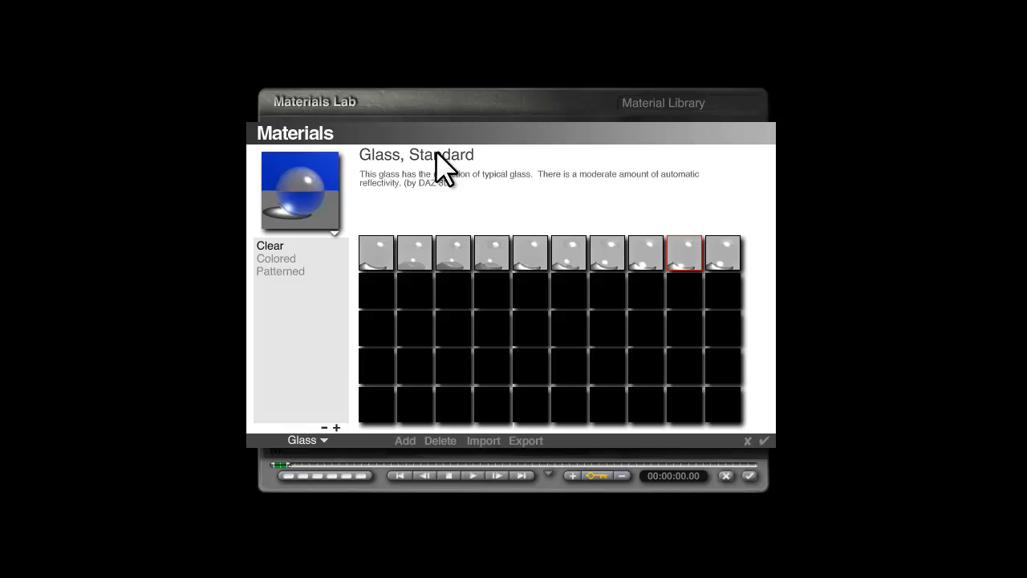
click(764, 441)
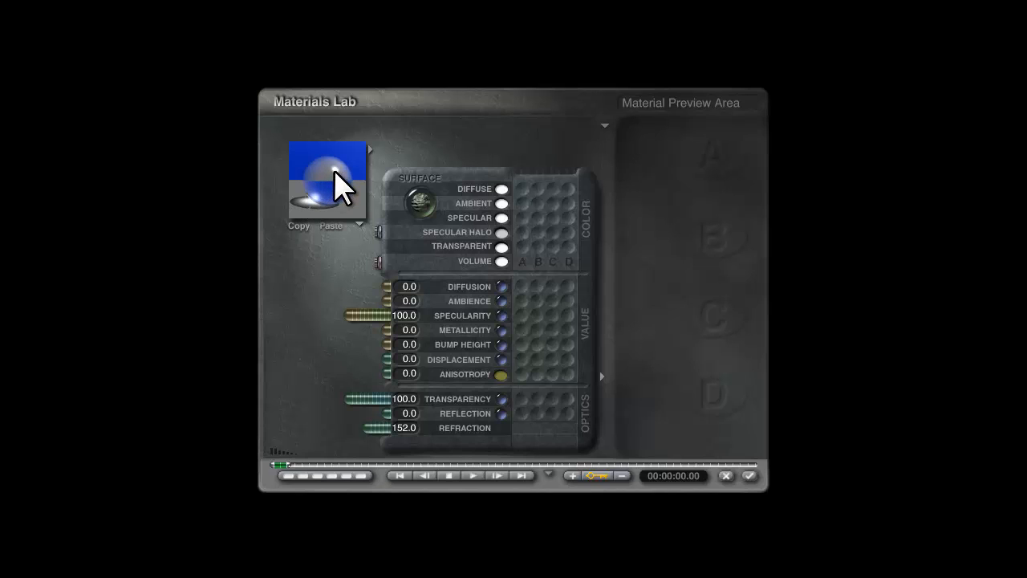
Check the RGB values of the glass material's Specular and Specular Halo colors
click(501, 218)
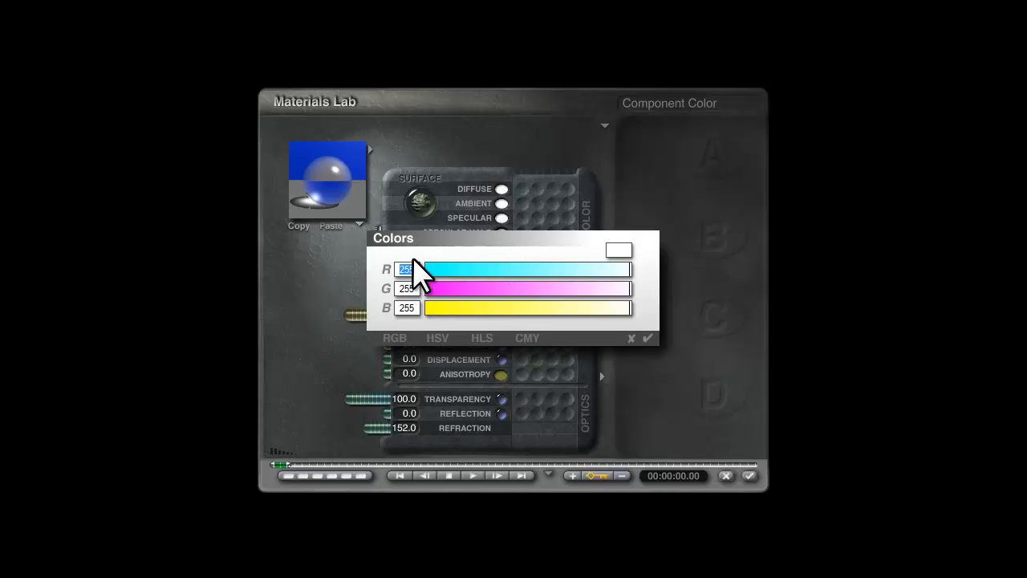
click(648, 338)
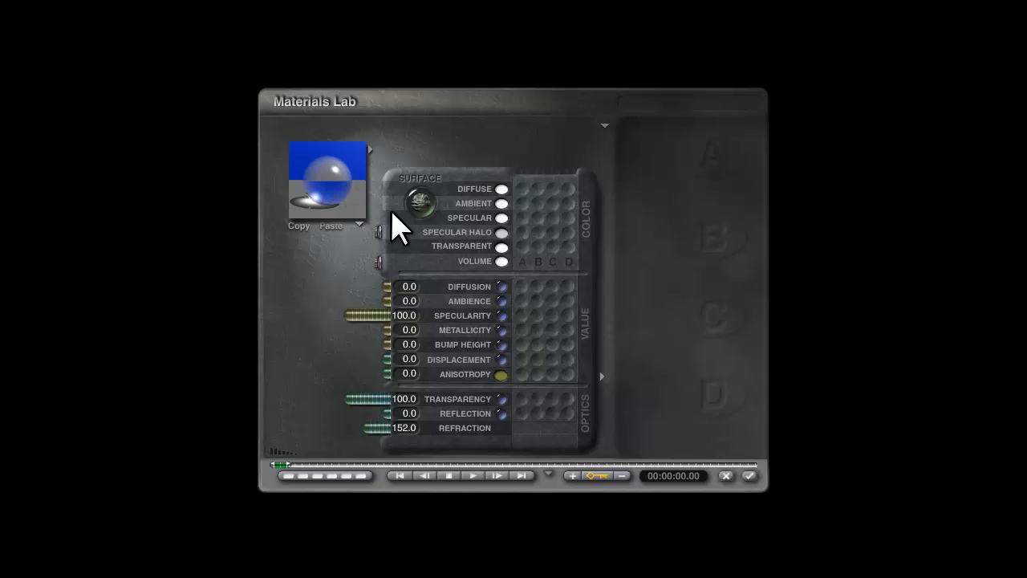
click(502, 233)
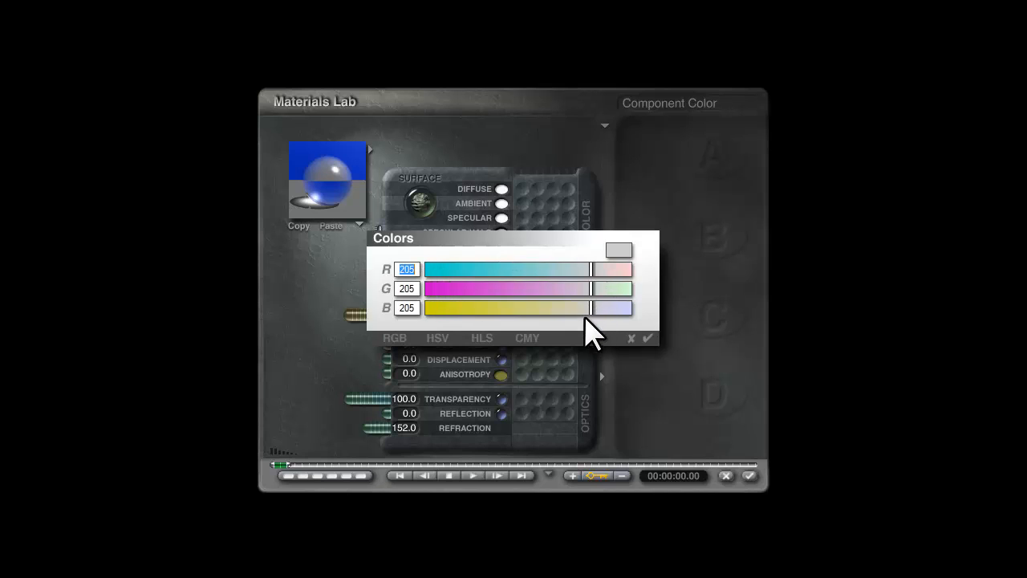
click(649, 339)
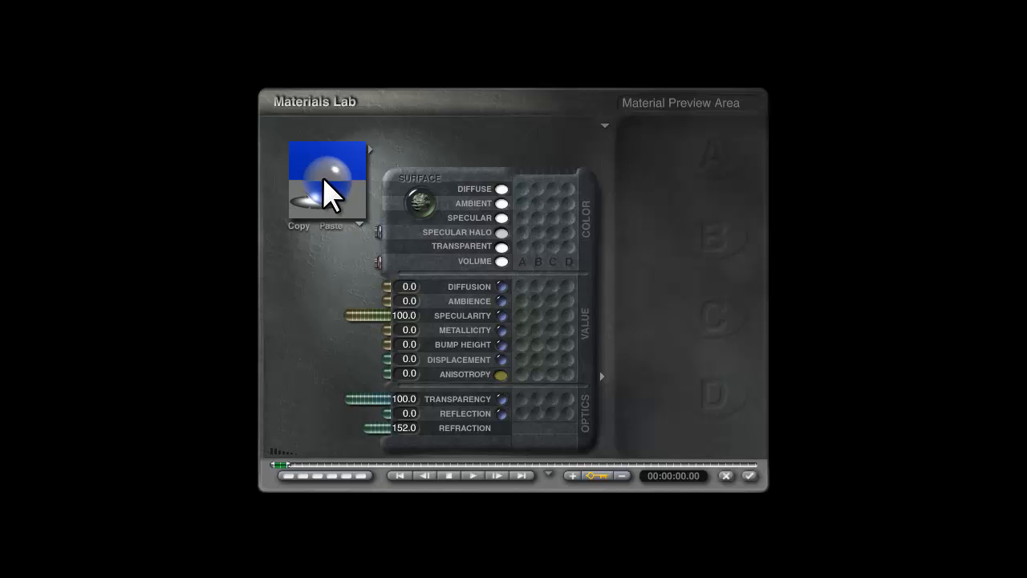
Rotate the material preview to examine the glass sphere from other angles, and accept the glass material
mouse_move(330, 184)
mouse_down()
mouse_move(349, 174)
mouse_move(297, 172)
mouse_move(344, 204)
mouse_move(332, 194)
mouse_move(316, 204)
mouse_up()
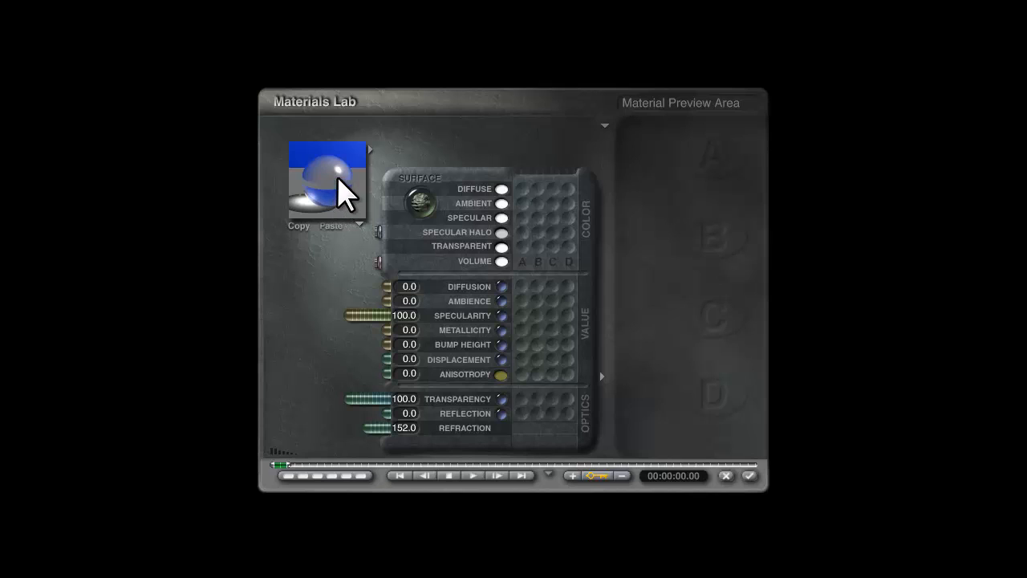
mouse_move(342, 165)
mouse_down()
mouse_move(312, 159)
mouse_move(308, 175)
mouse_move(332, 182)
mouse_up()
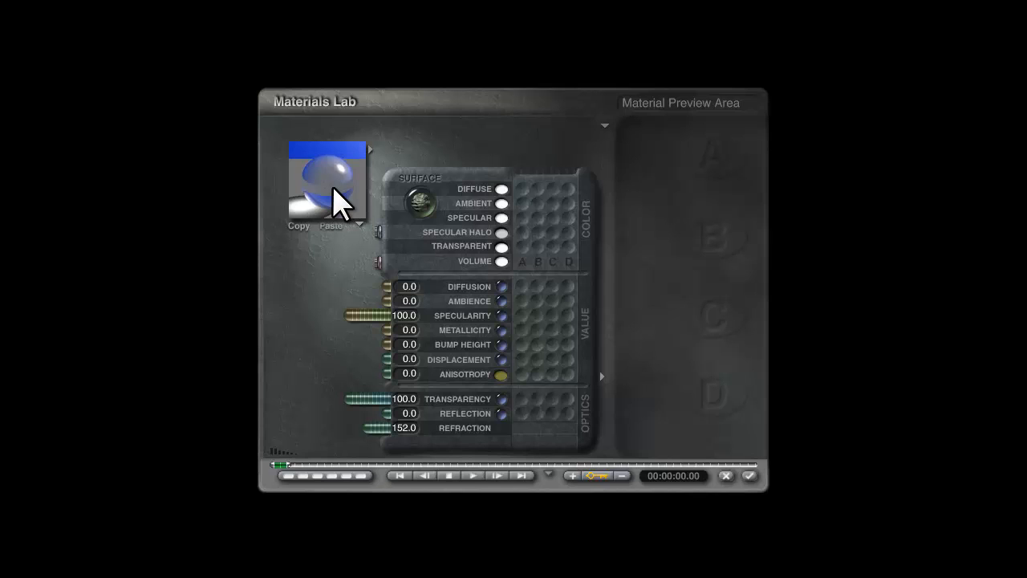
drag(339, 183, 333, 182)
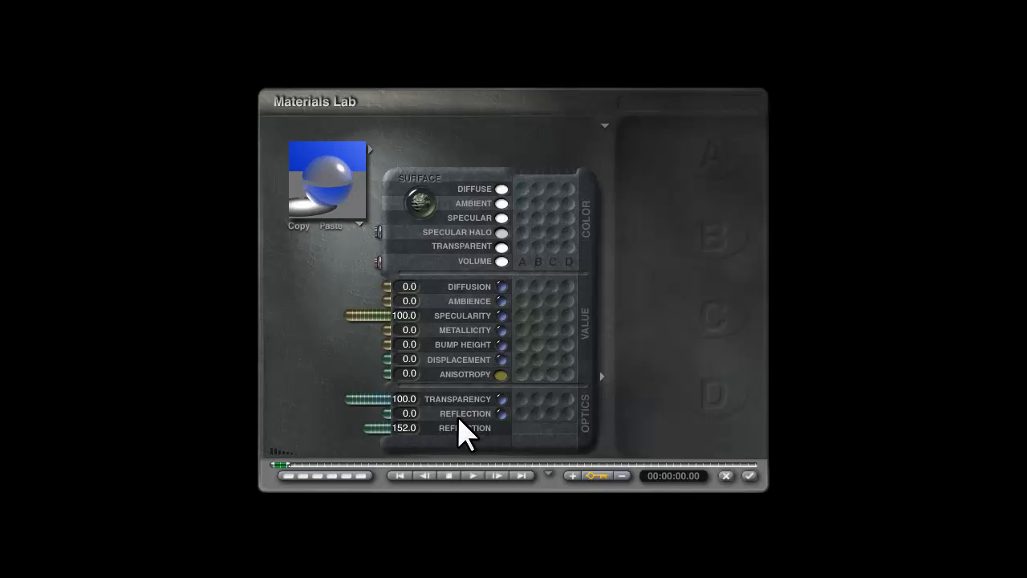
mouse_move(335, 196)
mouse_down()
mouse_move(340, 206)
mouse_move(330, 207)
mouse_move(328, 184)
mouse_up()
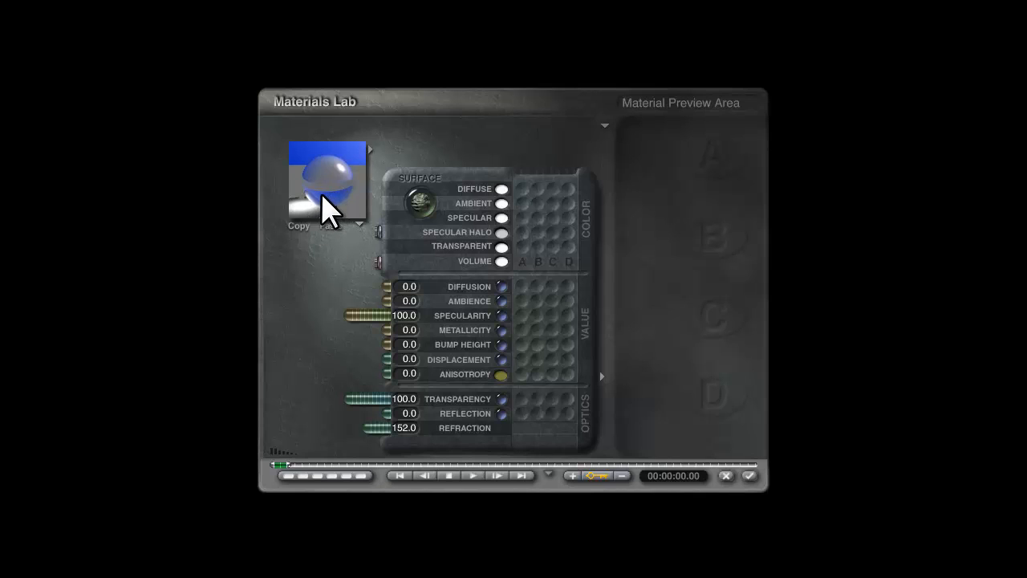
click(748, 476)
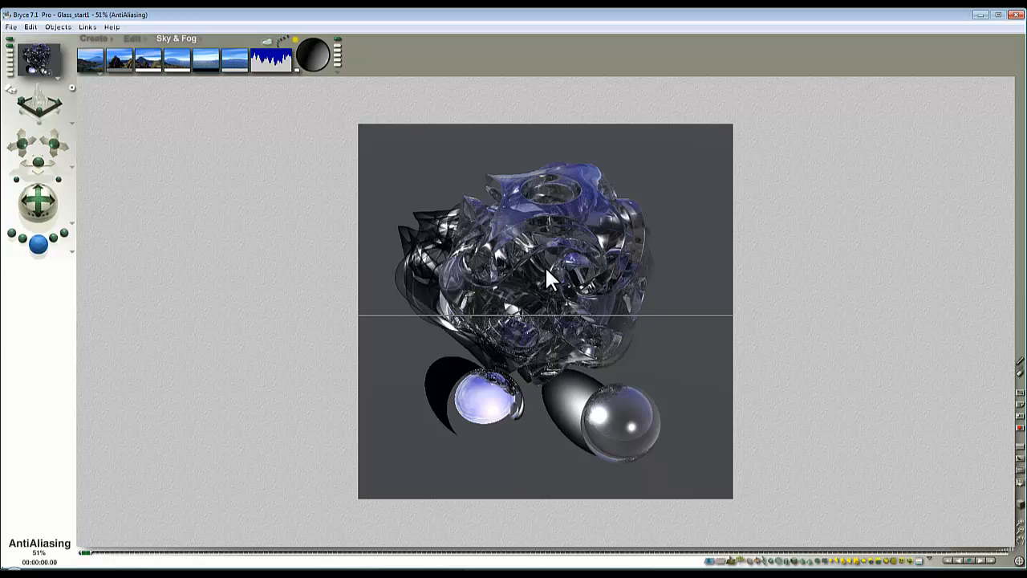
click(284, 316)
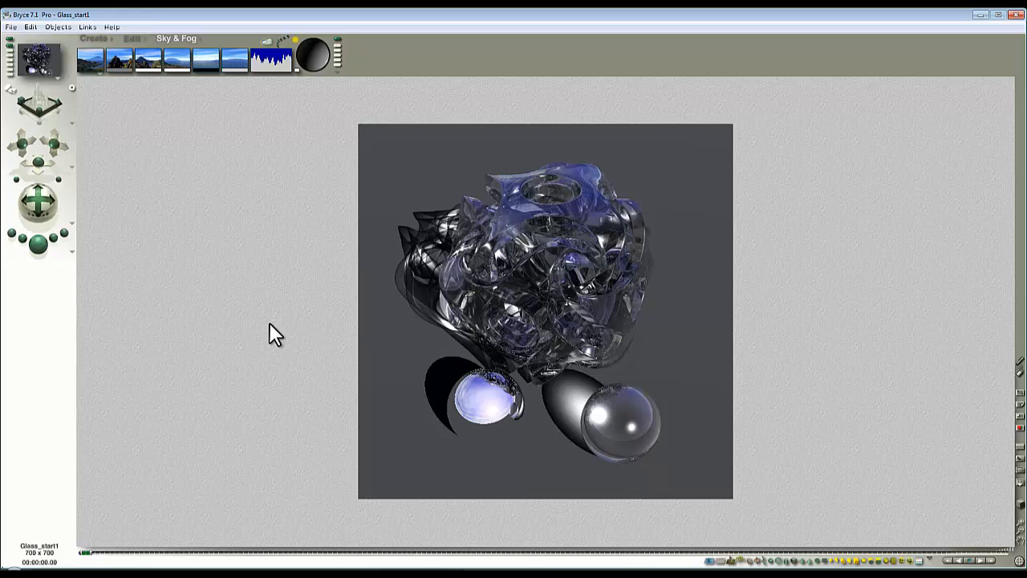
Set the Maximum Ray Depth to 1 in the render options and render the scene
click(72, 251)
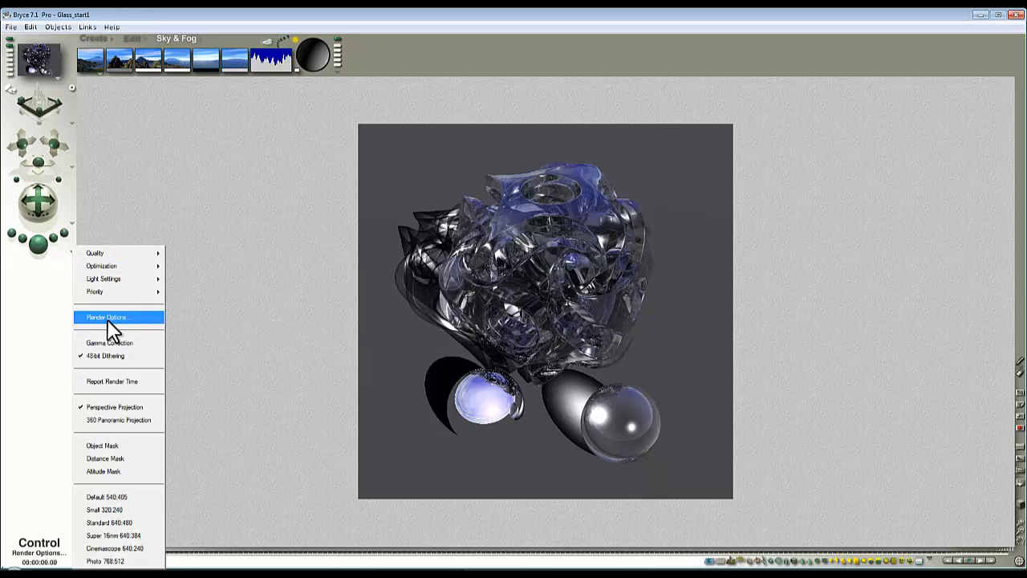
click(112, 317)
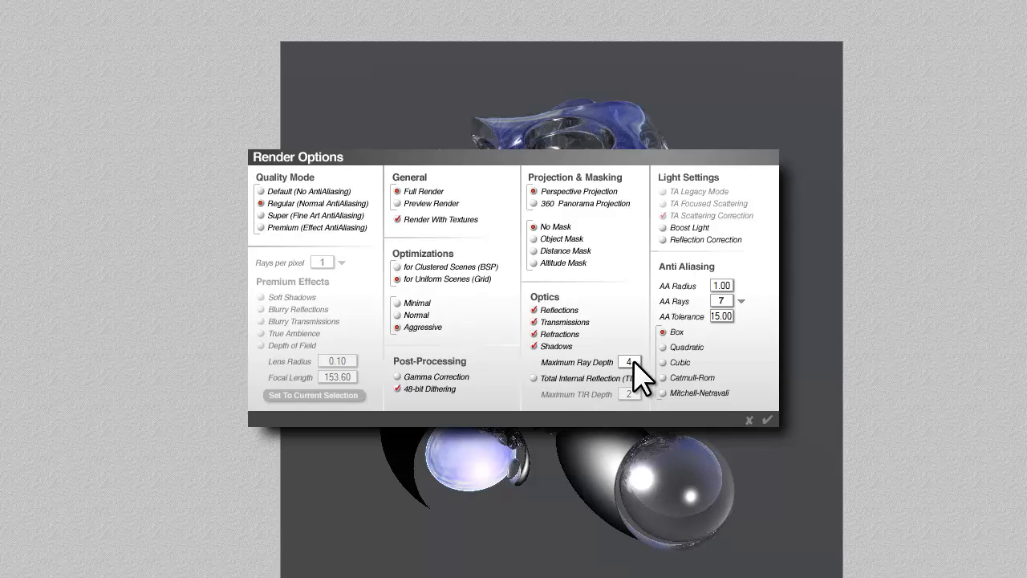
click(630, 362)
text(1)
click(768, 419)
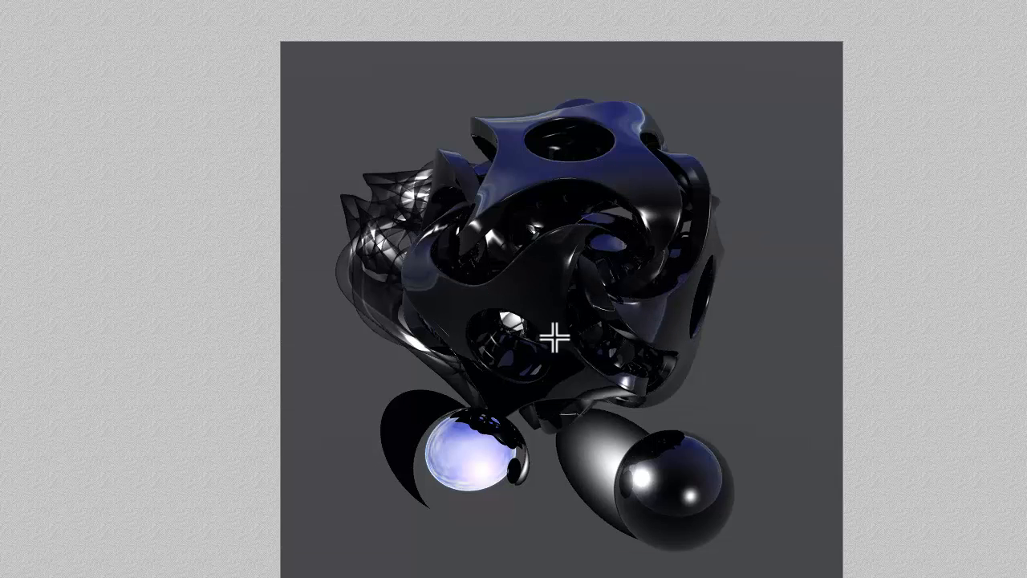
key(Escape)
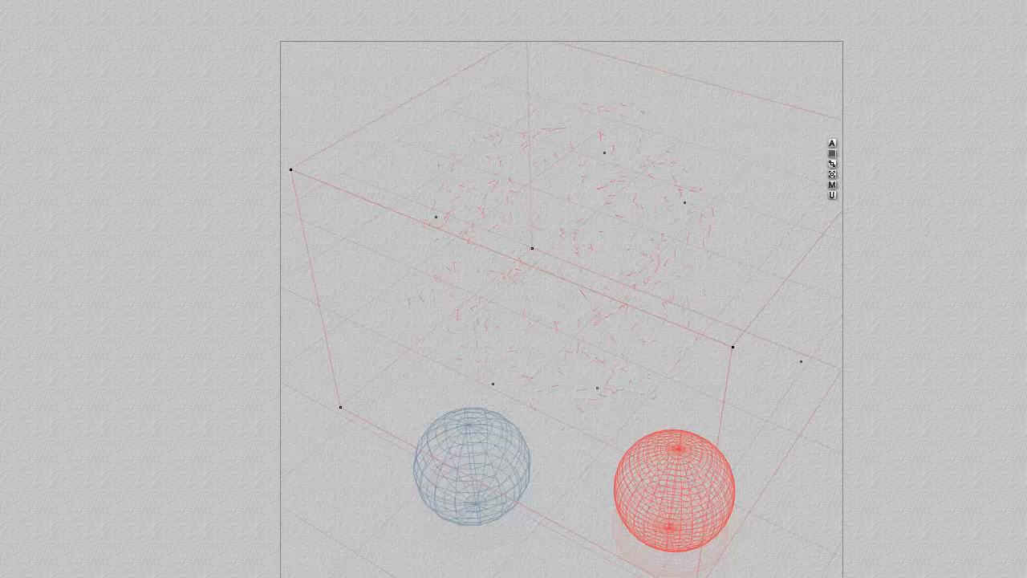
Set the Maximum Ray Depth to 2 and render the scene again
drag(619, 348, 597, 357)
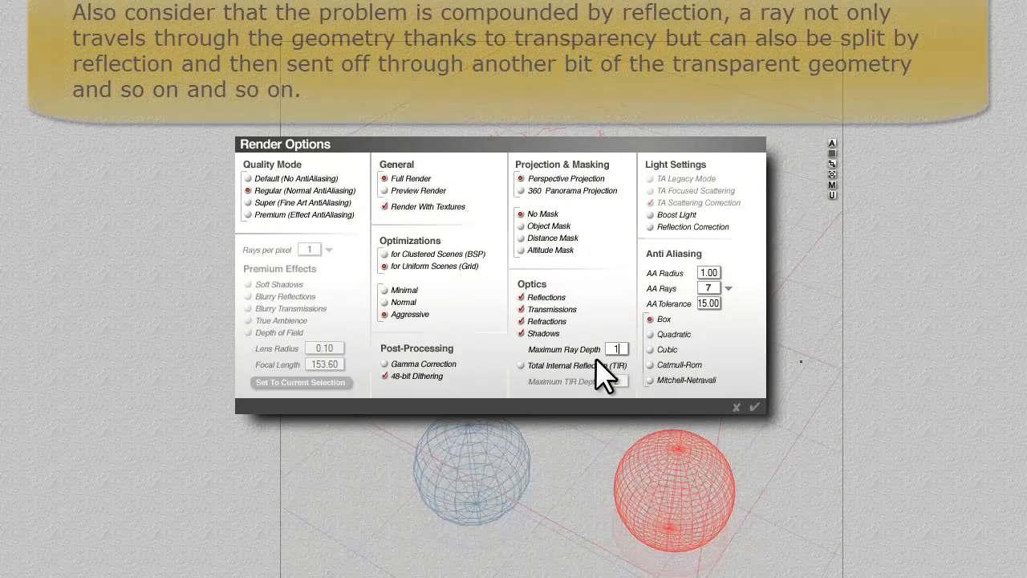
text(2)
click(755, 408)
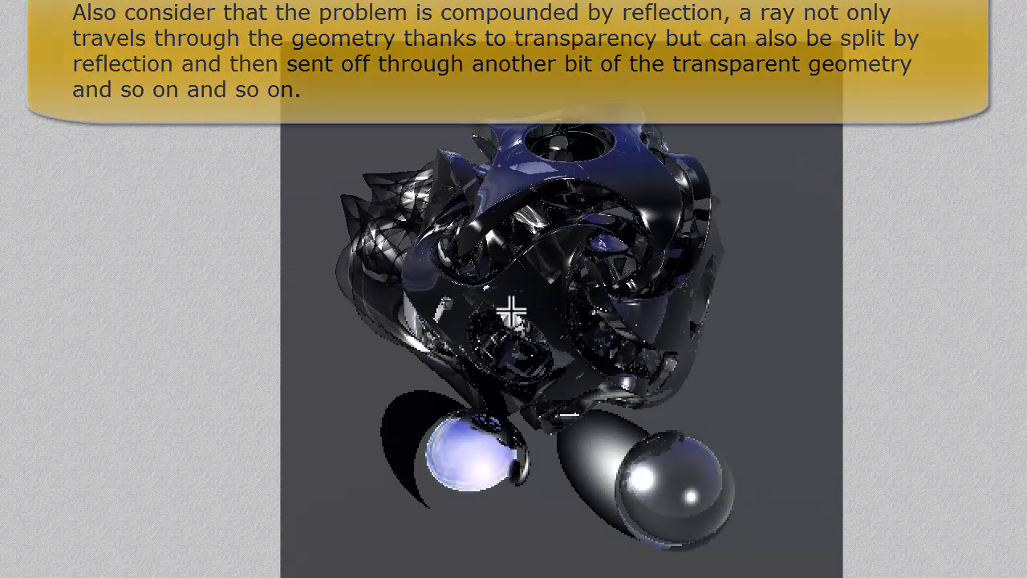
click(527, 337)
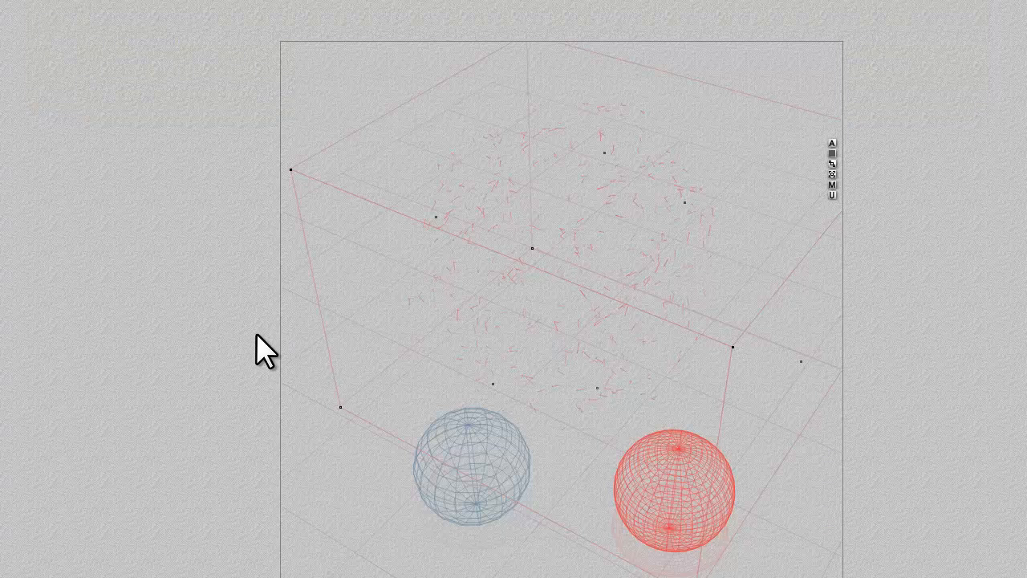
Reopen the render options, edit the Maximum Ray Depth again and accept the settings
click(65, 358)
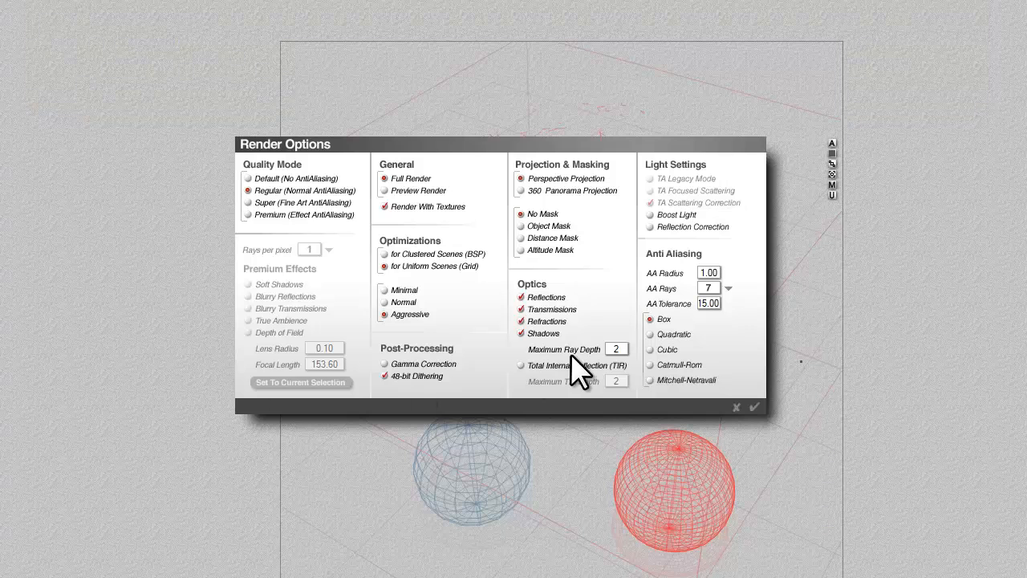
click(617, 349)
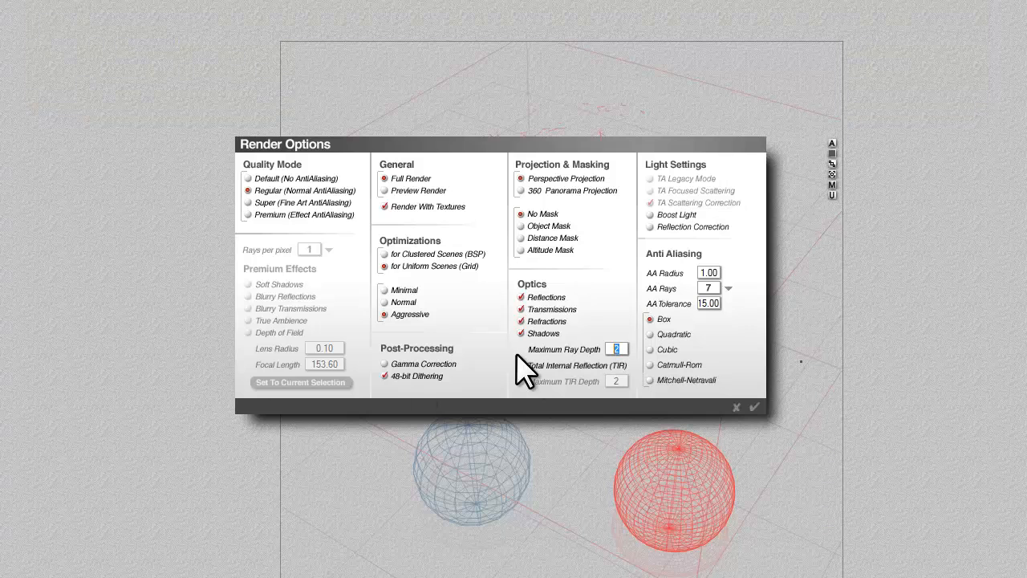
click(756, 407)
click(66, 429)
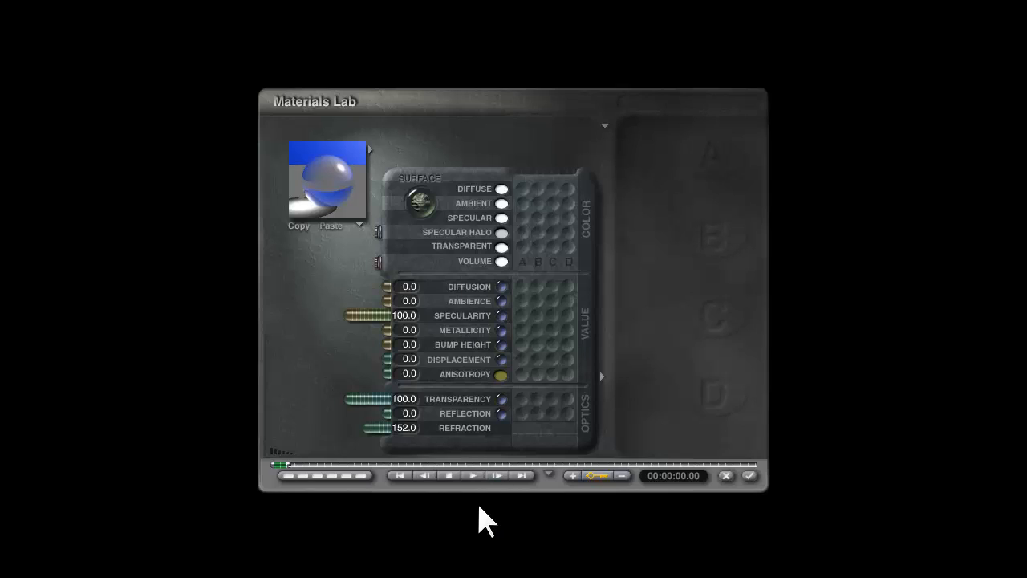
Drive the glass material's Transparency with texture channel A and load the "Basic Slope" texture from the Basic category
click(521, 399)
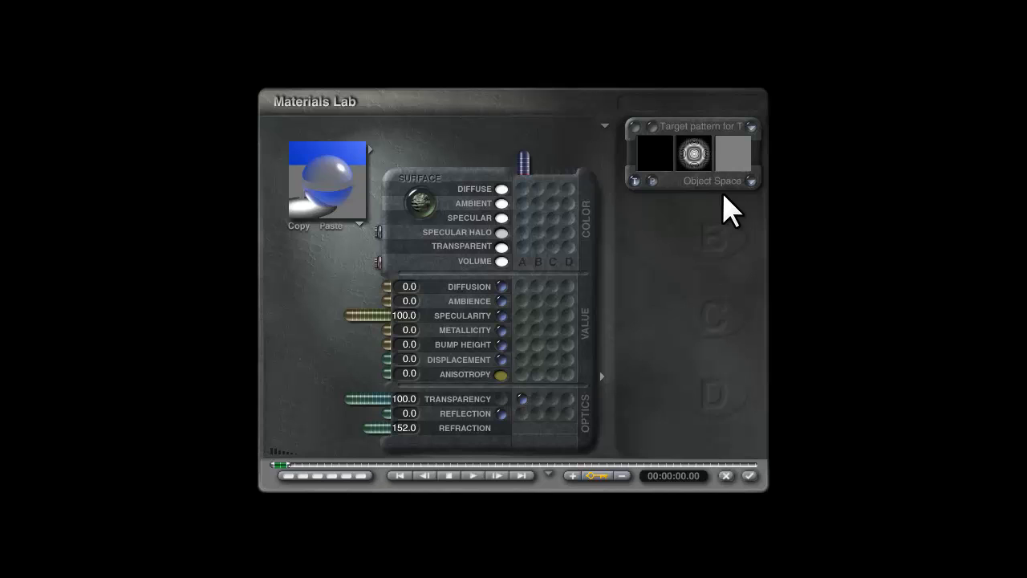
click(698, 128)
drag(344, 304, 341, 328)
click(278, 376)
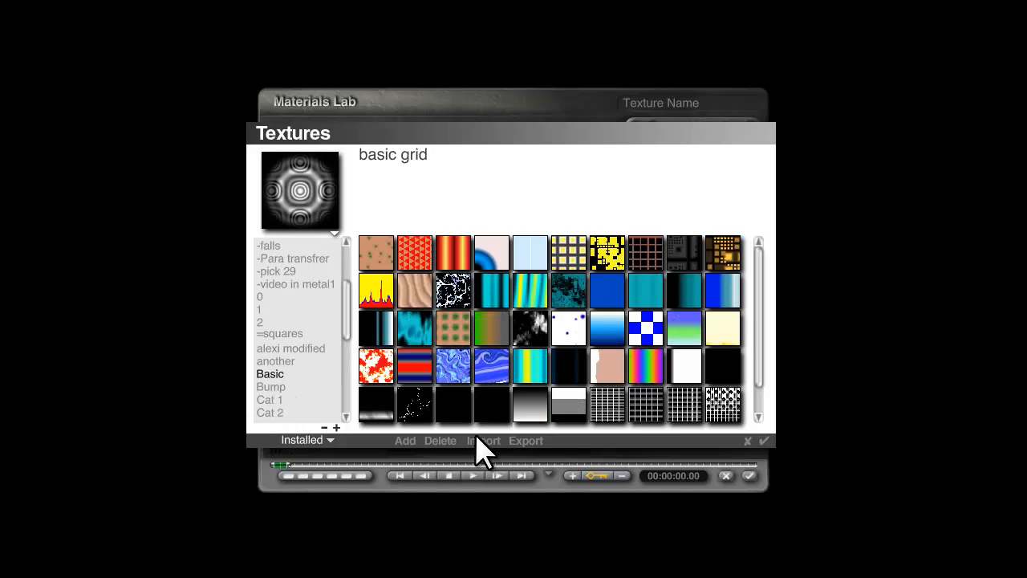
click(489, 329)
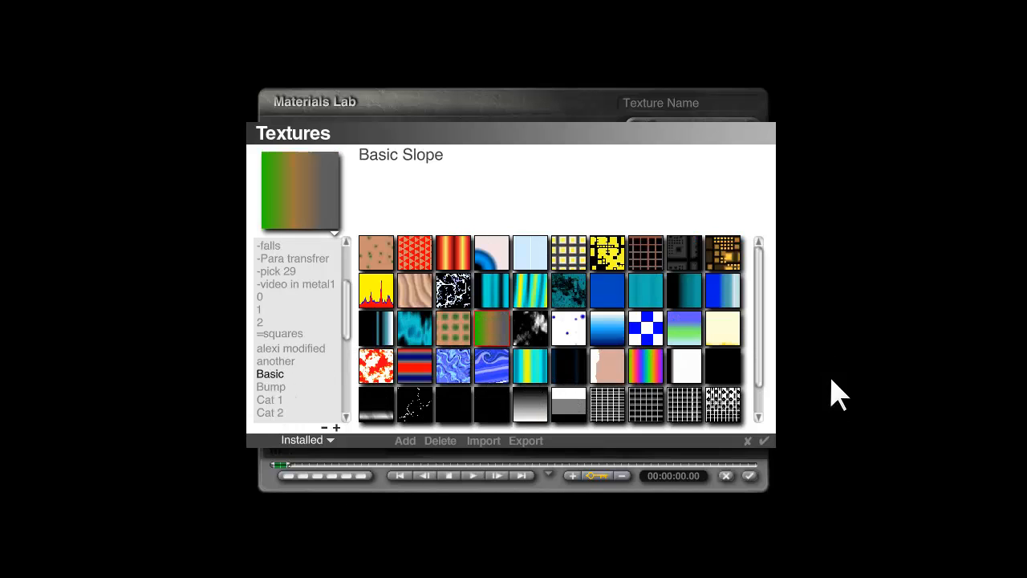
click(762, 441)
In the Basic Slope texture's alpha channel, apply the Sin(aX)+b filter with b set to -3.5308, and accept the texture
click(671, 131)
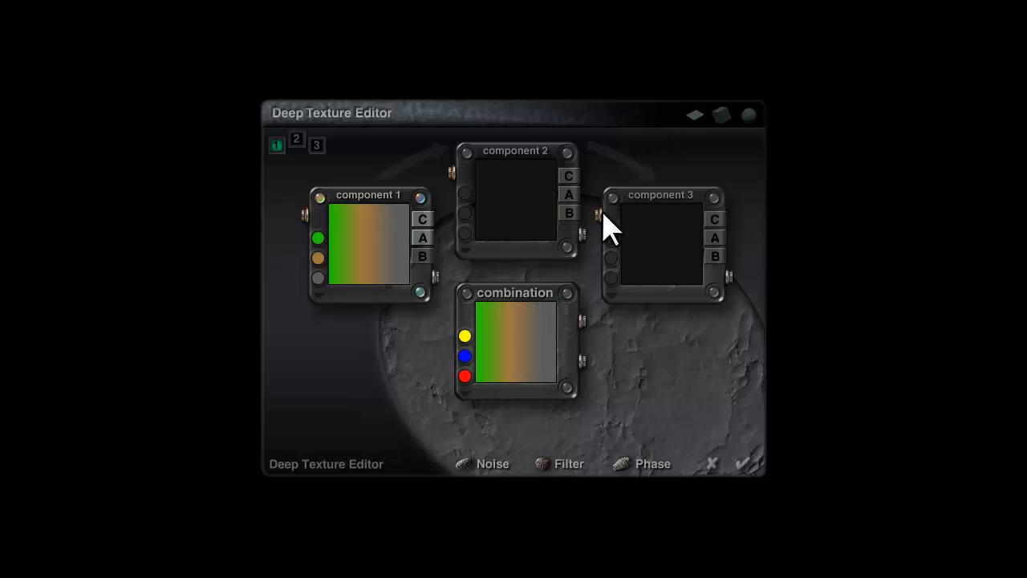
click(423, 237)
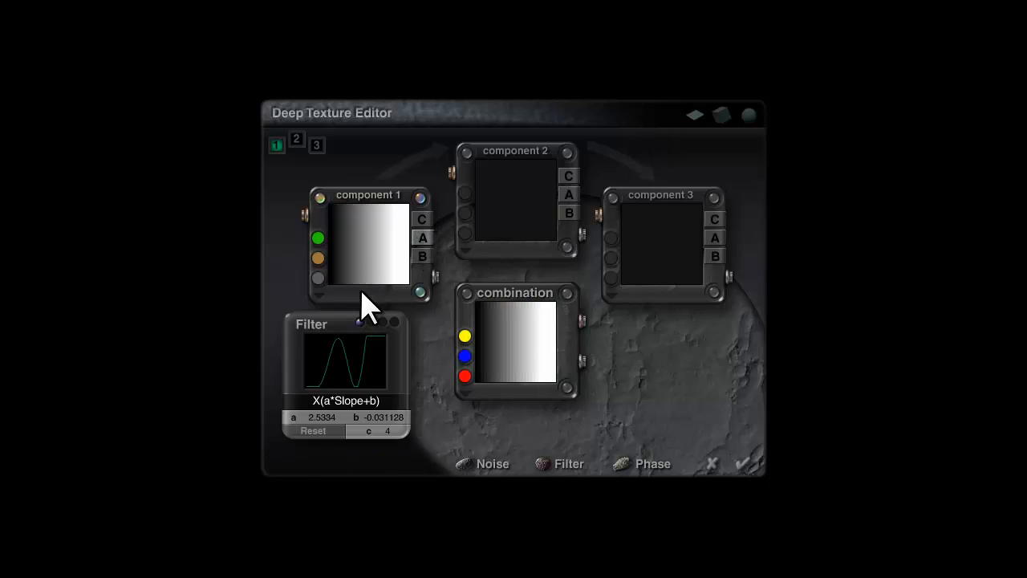
click(349, 411)
click(381, 465)
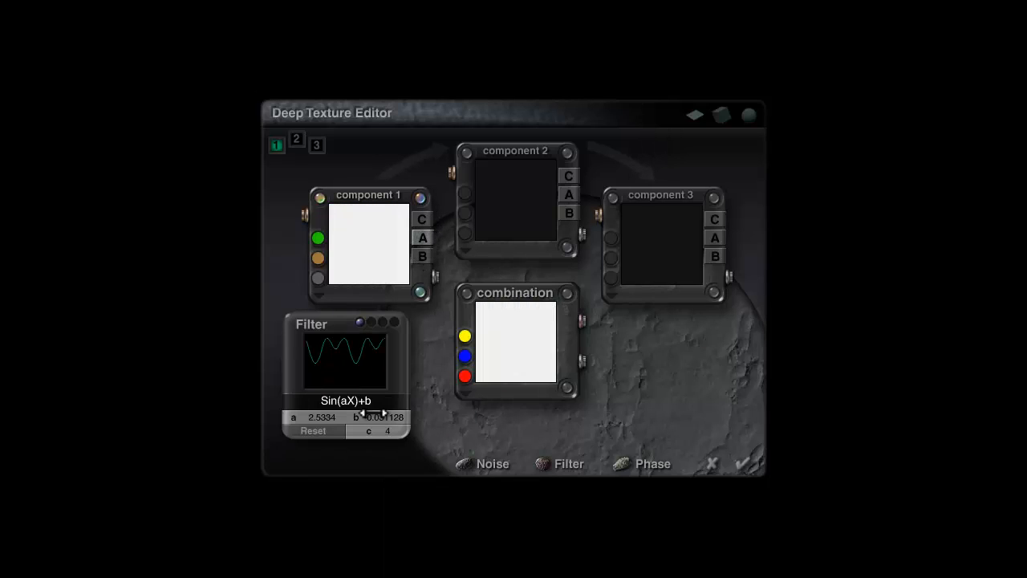
drag(377, 416, 368, 417)
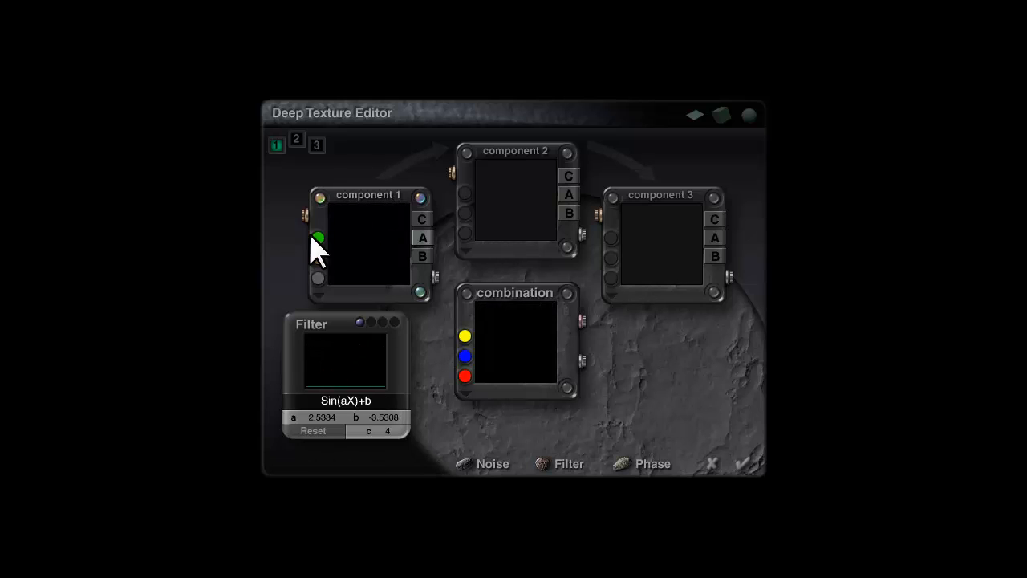
click(743, 465)
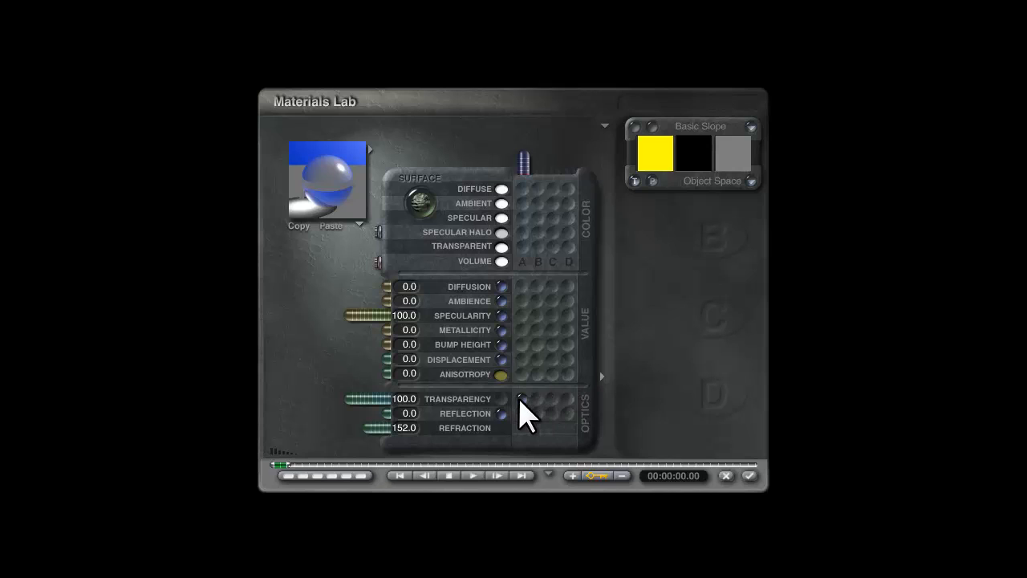
Set the texture-driven material's Transparency value to 0 and examine the material preview from different angles
drag(362, 402, 392, 396)
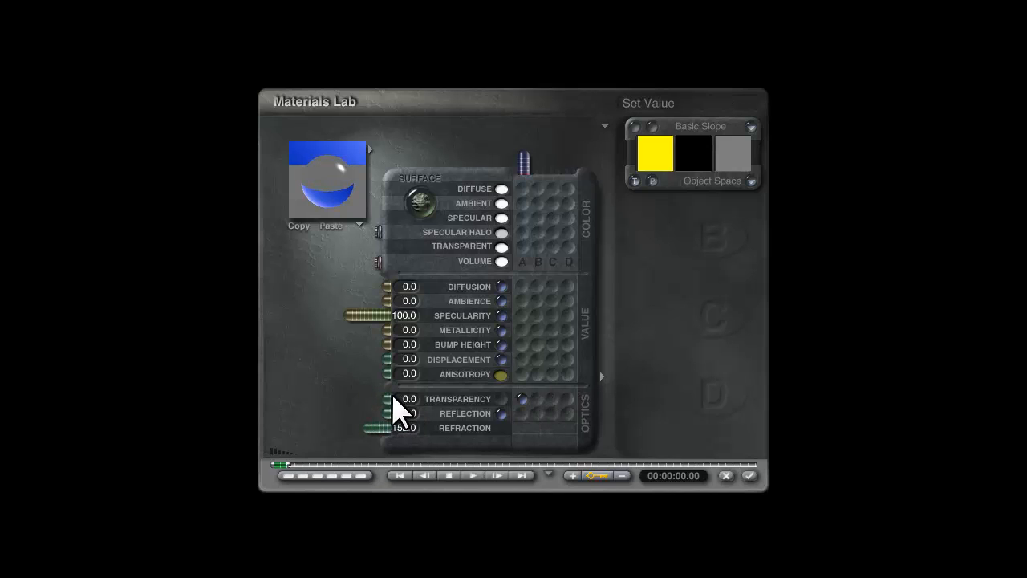
drag(354, 209, 340, 195)
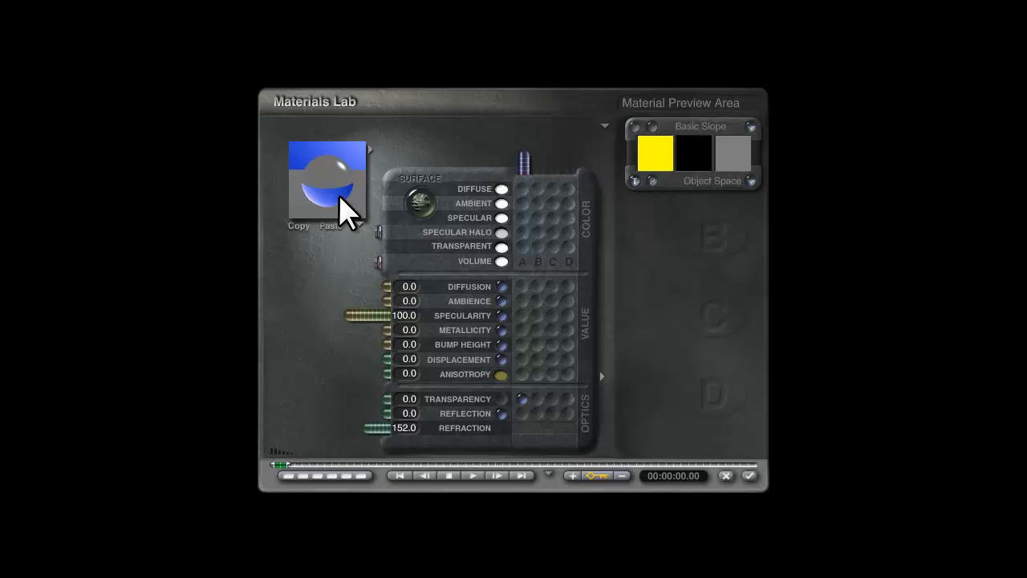
click(365, 403)
drag(365, 406, 403, 412)
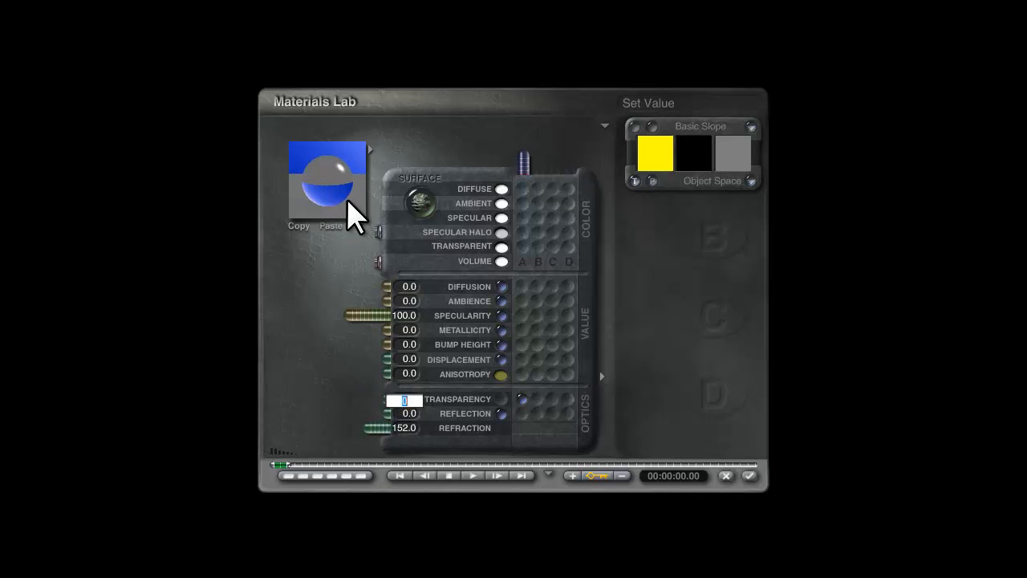
drag(349, 206, 346, 199)
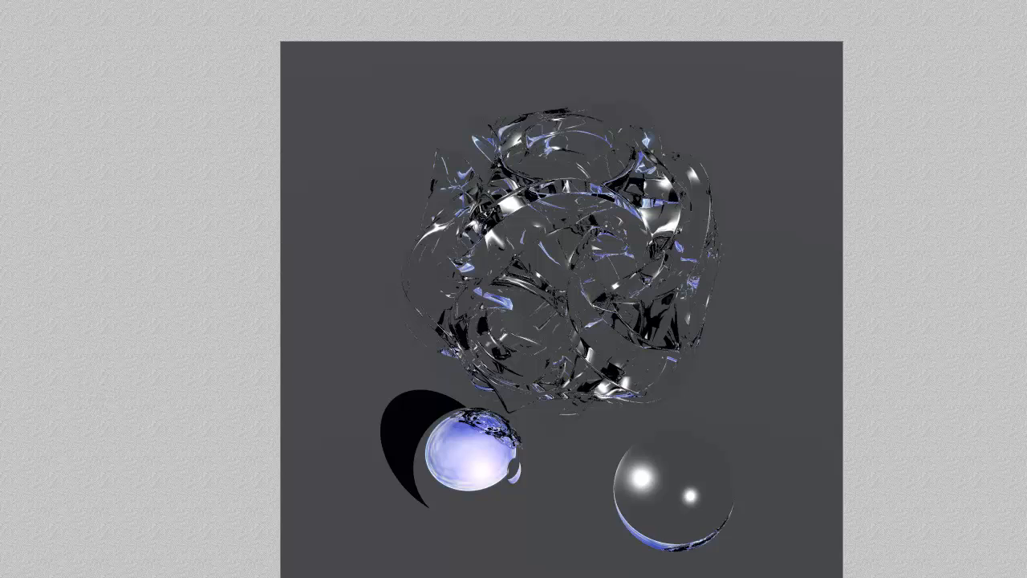
Enable Total Internal Reflection in the render options and render the scene again
click(86, 252)
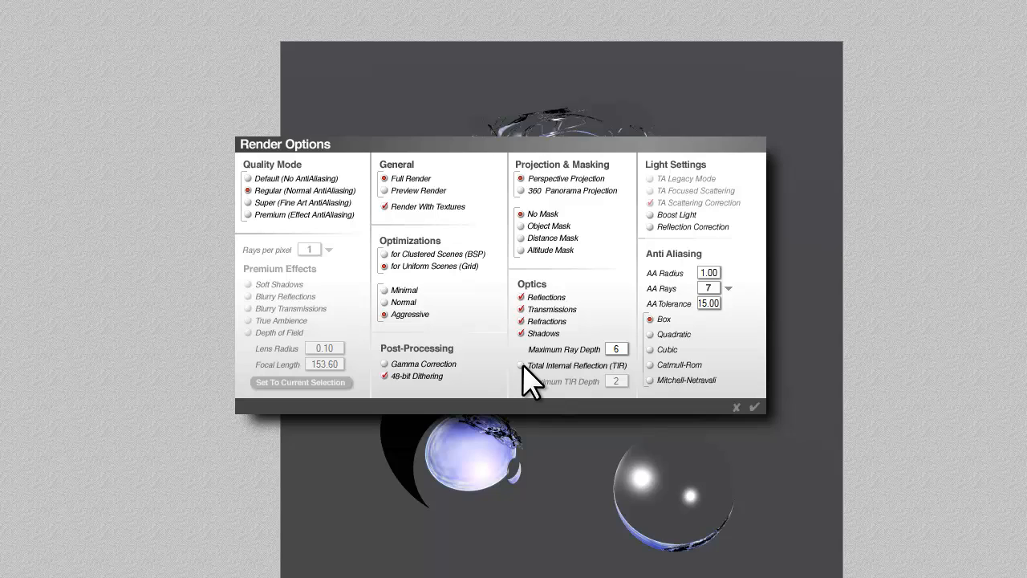
click(754, 407)
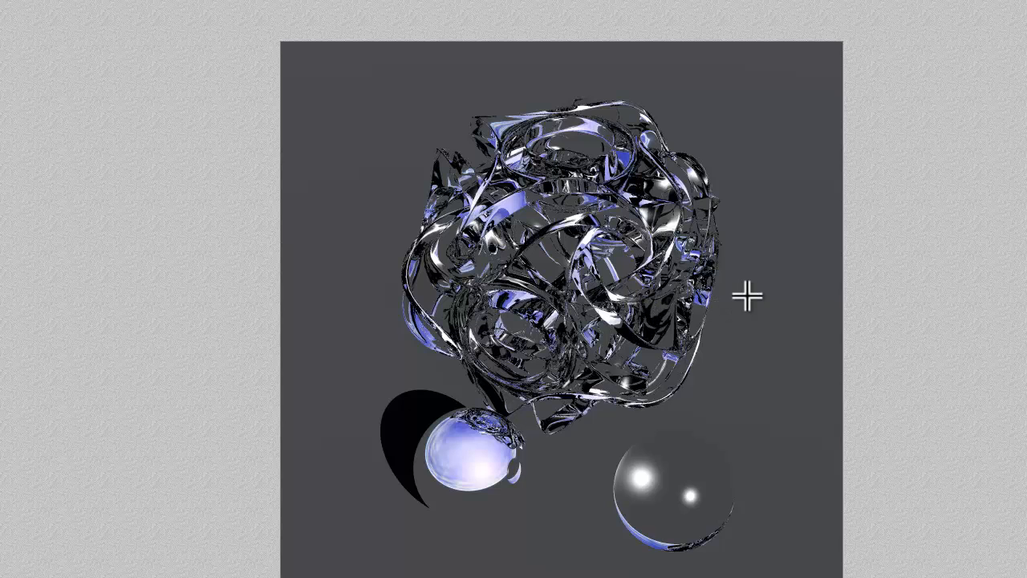
Edit the glass objects' material, setting Transparency to 100 and Specularity to 0, and accept it
click(727, 342)
click(833, 185)
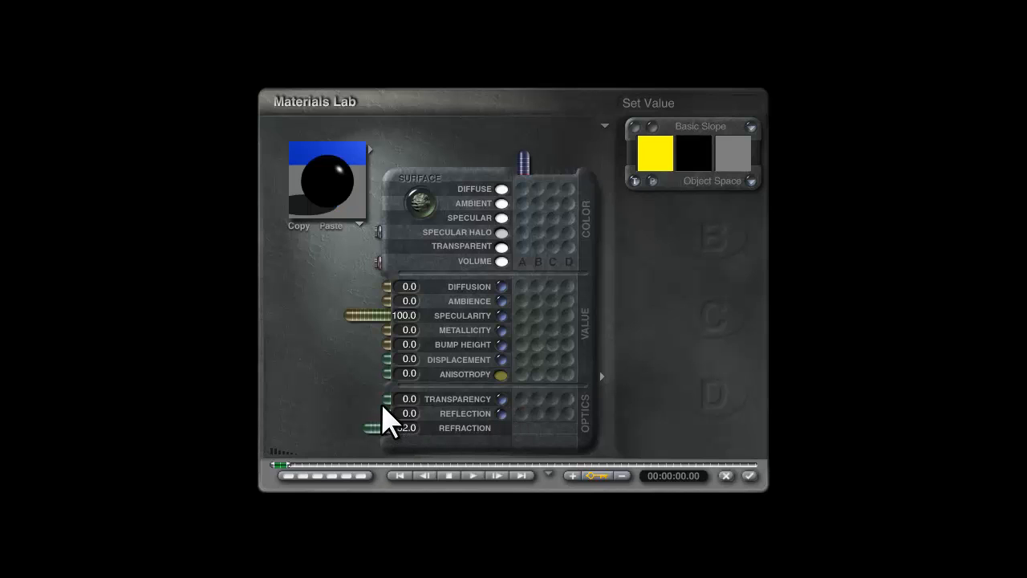
drag(390, 403, 248, 415)
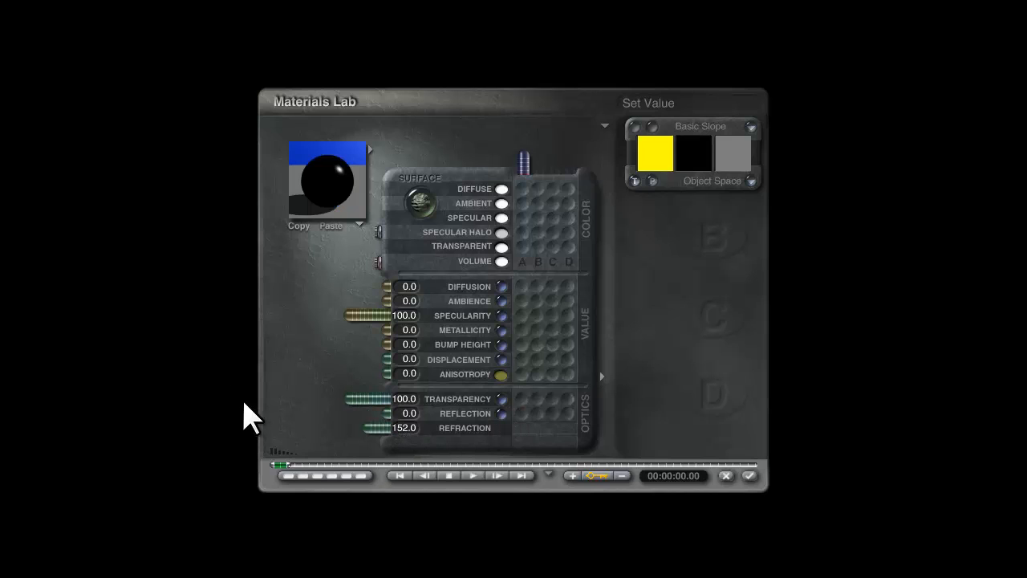
click(321, 195)
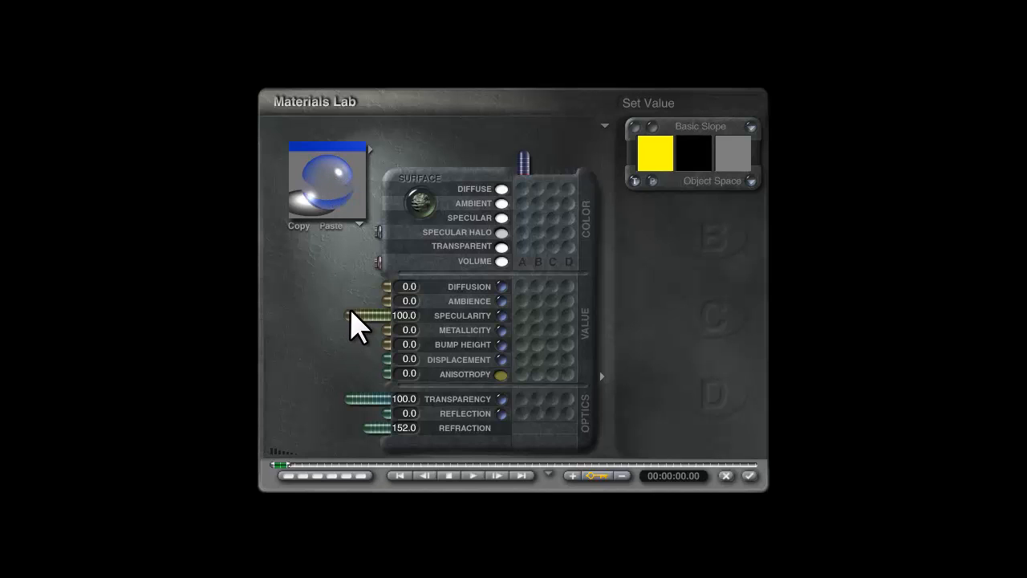
drag(349, 314, 436, 313)
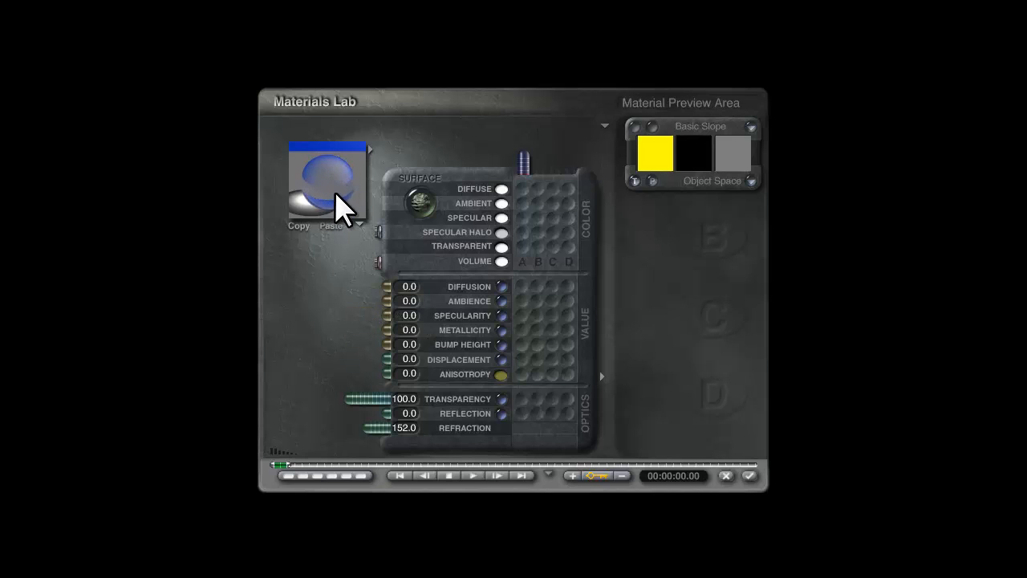
click(749, 476)
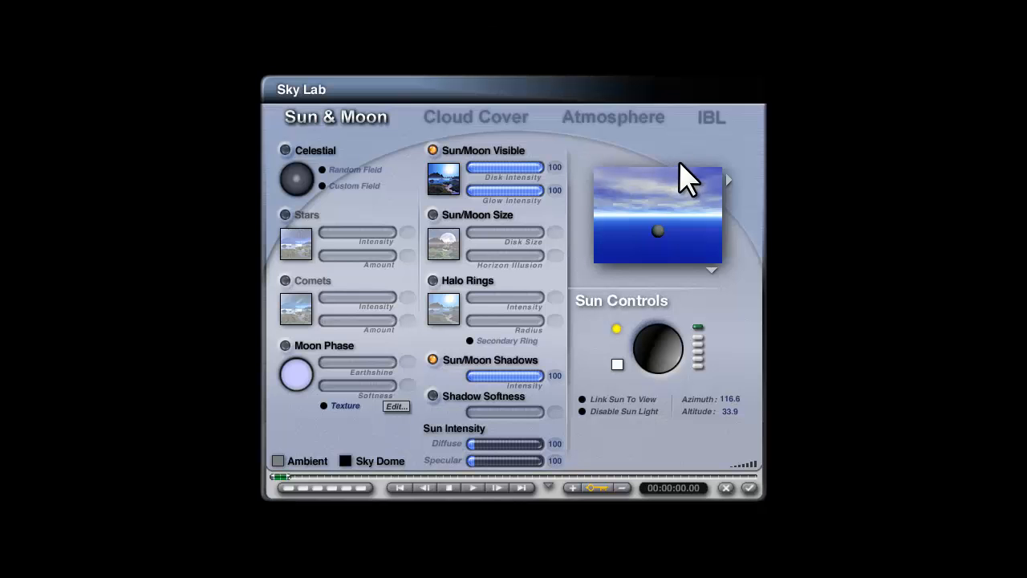
Load Anteroom_1280.hdr for the sky's image-based lighting and set its backdrop mode to Add to sky
click(710, 119)
click(446, 274)
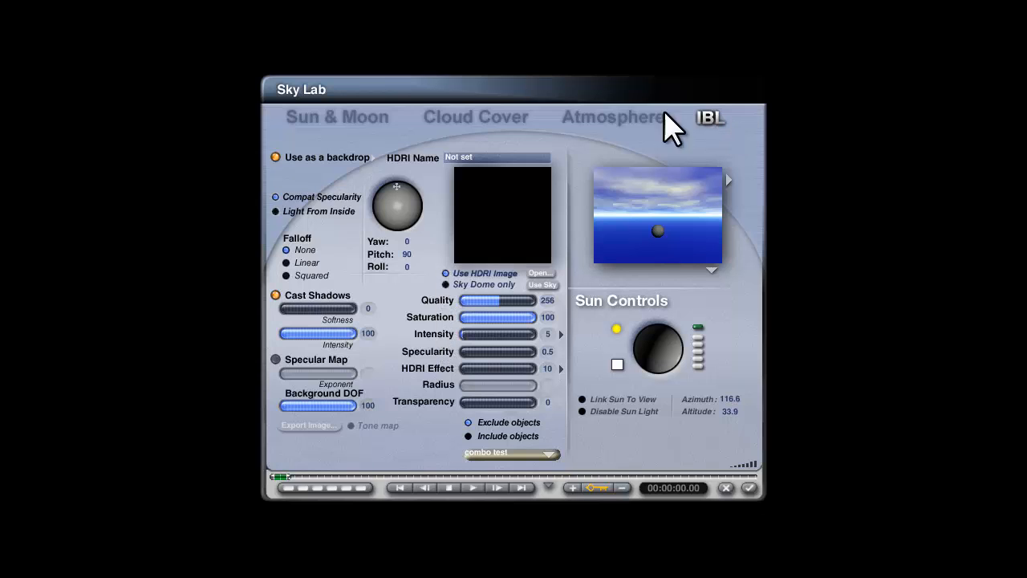
click(540, 274)
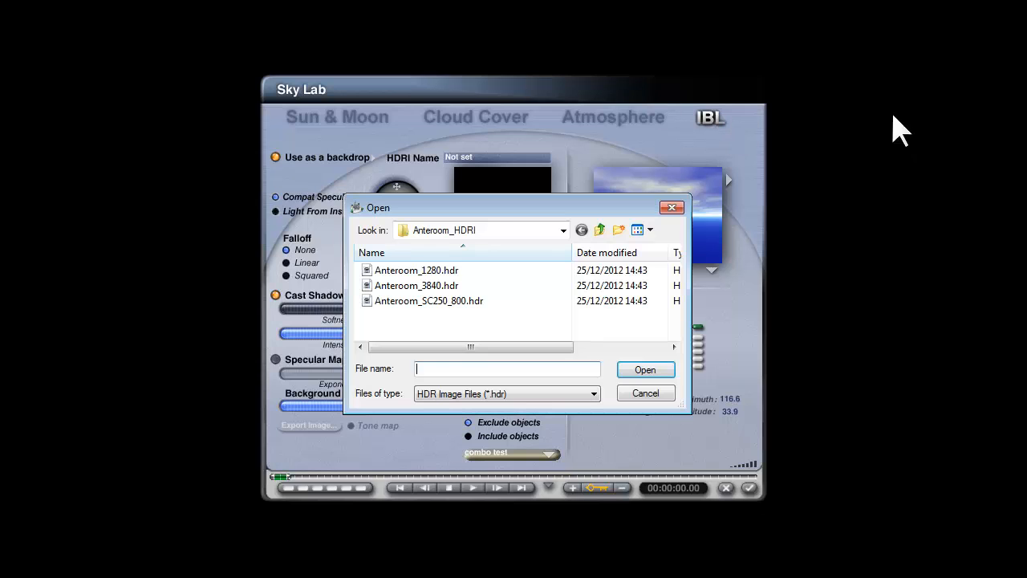
click(426, 270)
click(646, 372)
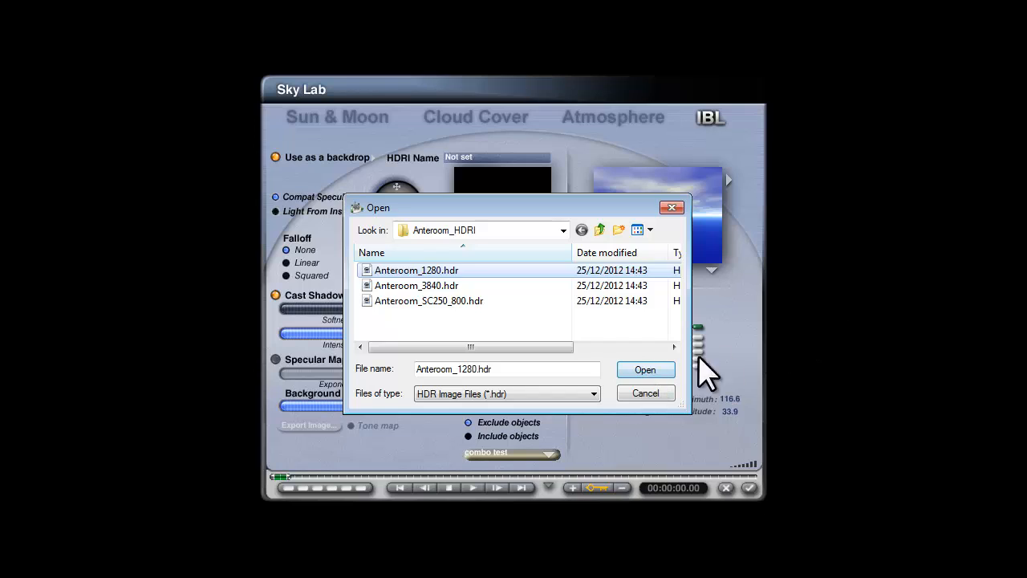
click(372, 160)
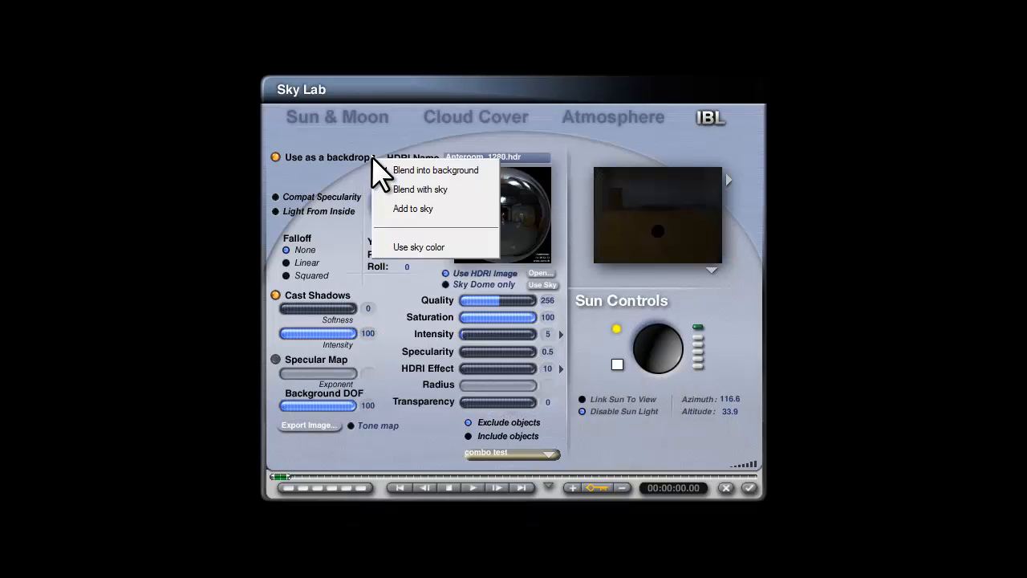
click(415, 211)
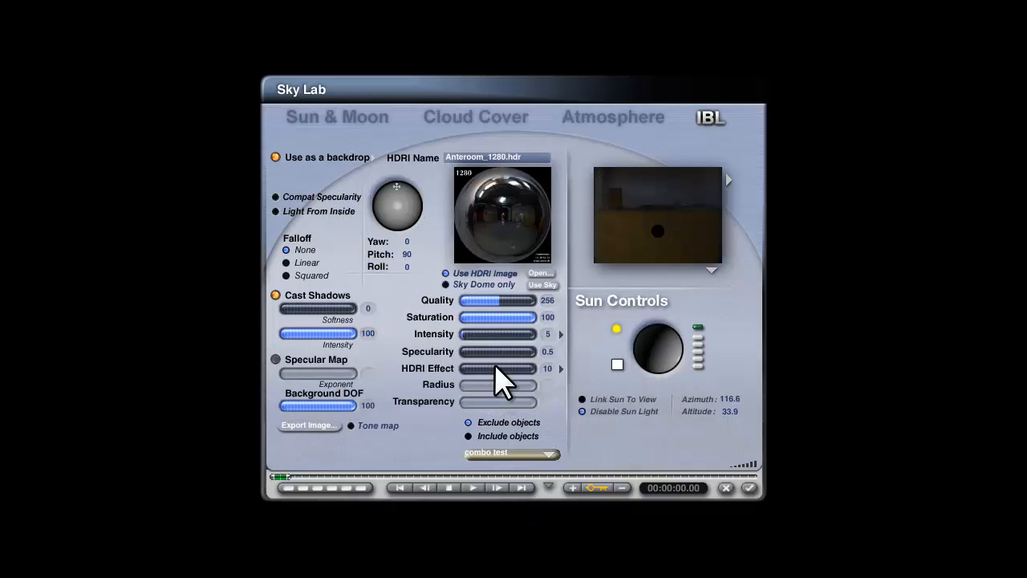
Set the HDRI's Quality to 16, Specularity to 0 and HDRI Effect to 0, and turn the sun light back on
drag(495, 309, 465, 304)
click(547, 353)
text(0)
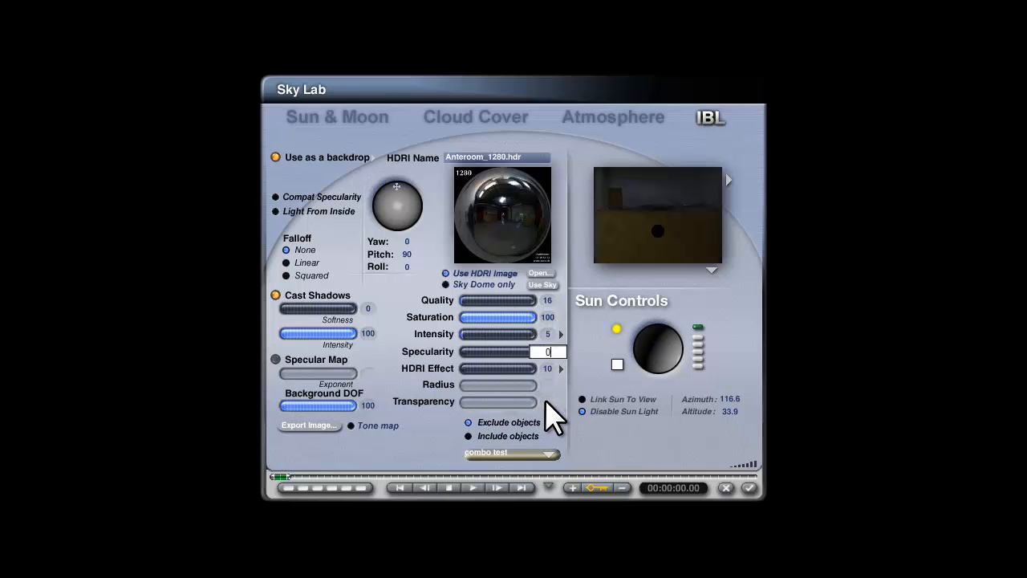
click(549, 369)
text(0)
key(Return)
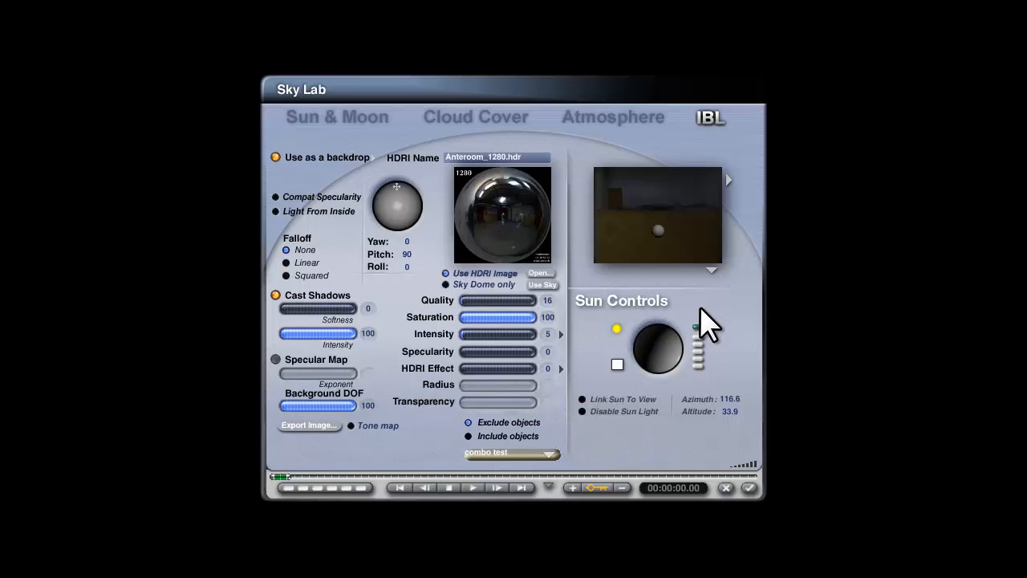
Show the actual scene in the sky preview, set the HDRI Intensity to 10, and render the scene
click(712, 270)
click(736, 282)
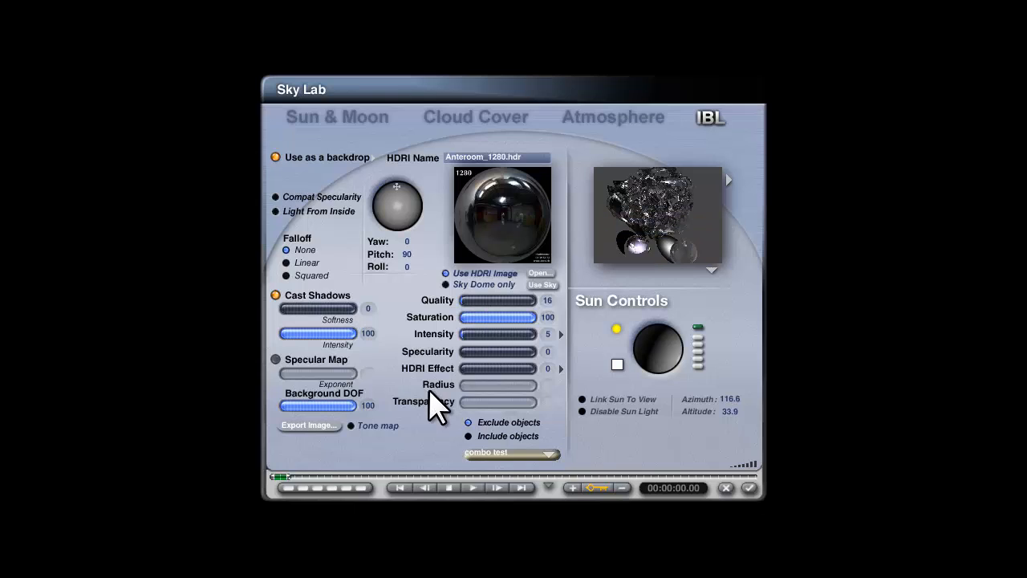
click(549, 334)
text(10)
key(Return)
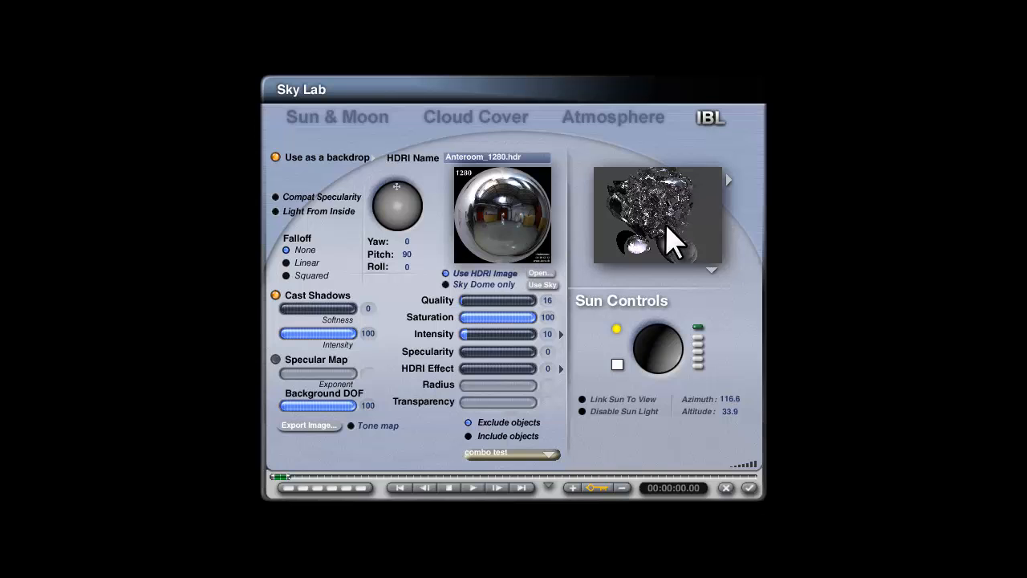
click(749, 488)
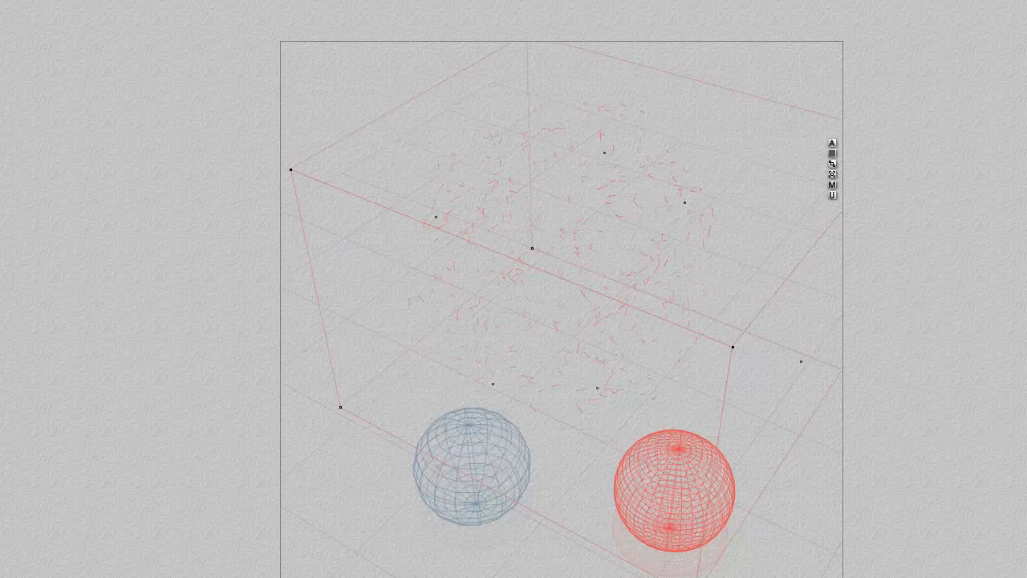
key(ctrl+r)
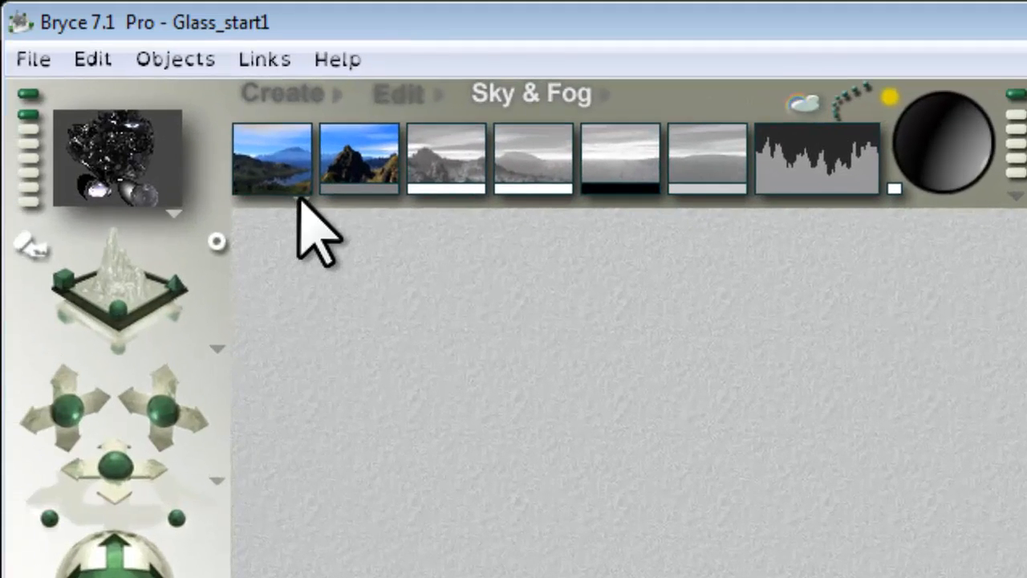
Switch the sky mode to a custom sky colour, pick black for it, and render the scene
click(299, 198)
click(360, 341)
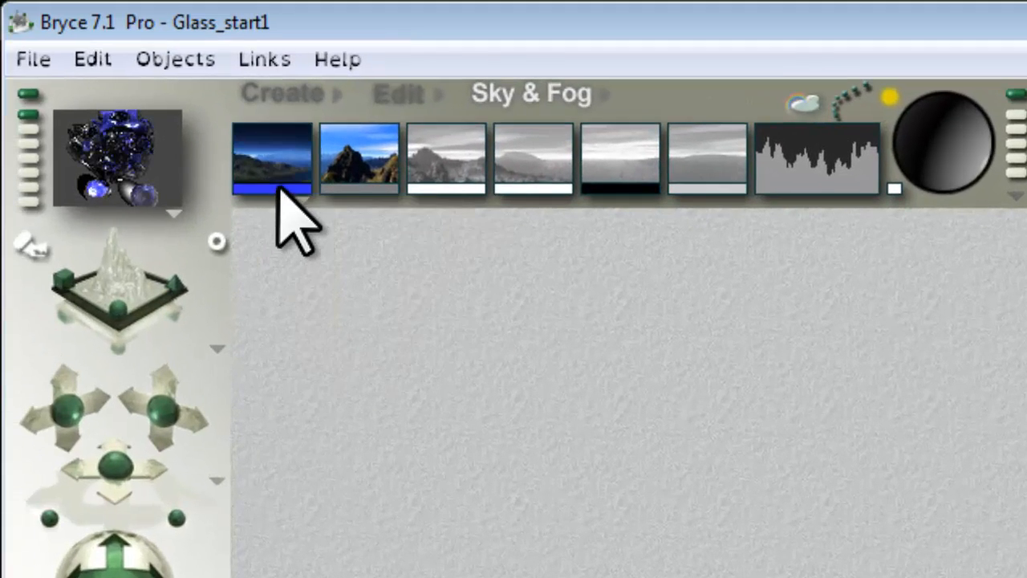
drag(277, 189, 666, 186)
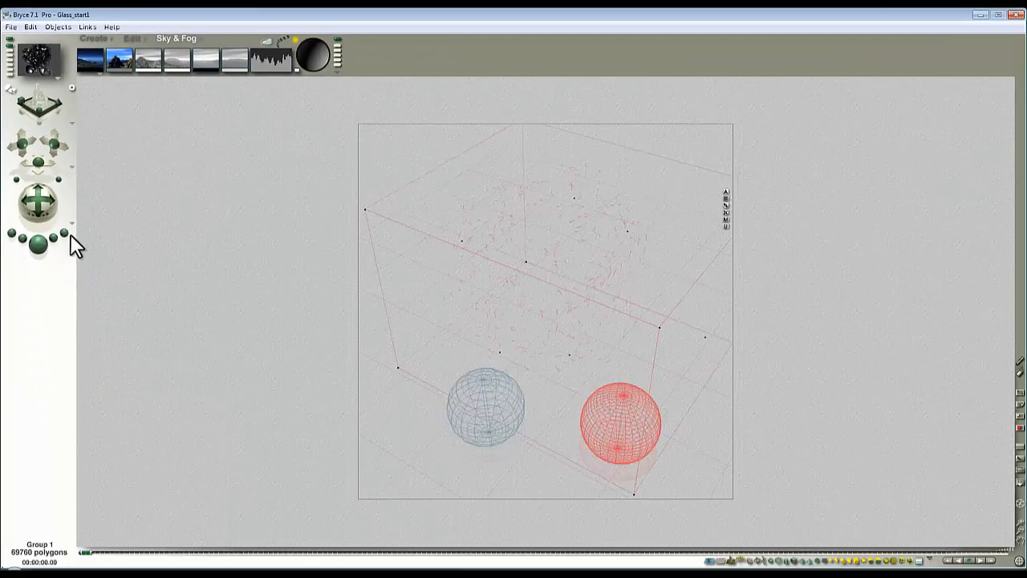
key(ctrl+r)
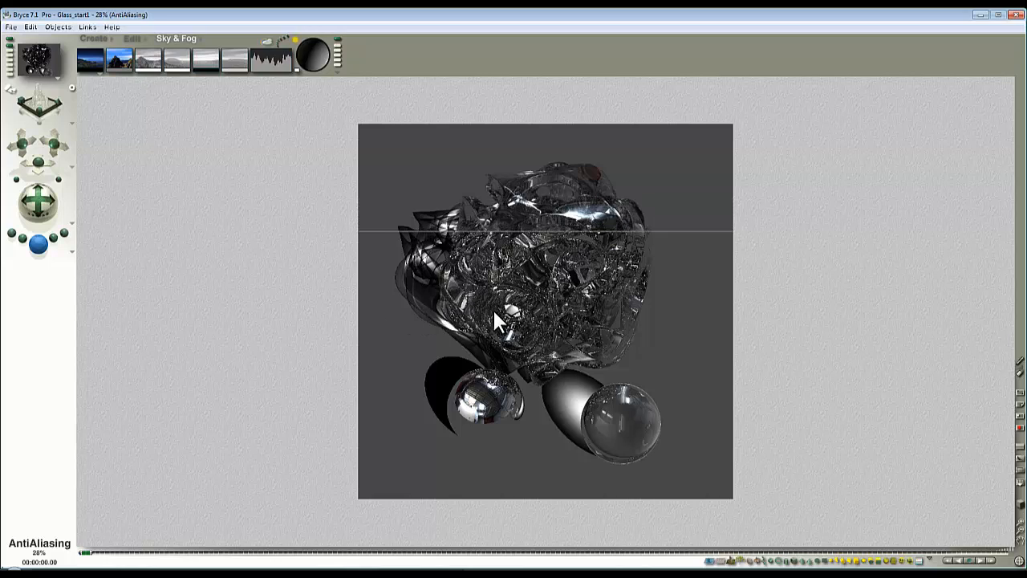
key(Escape)
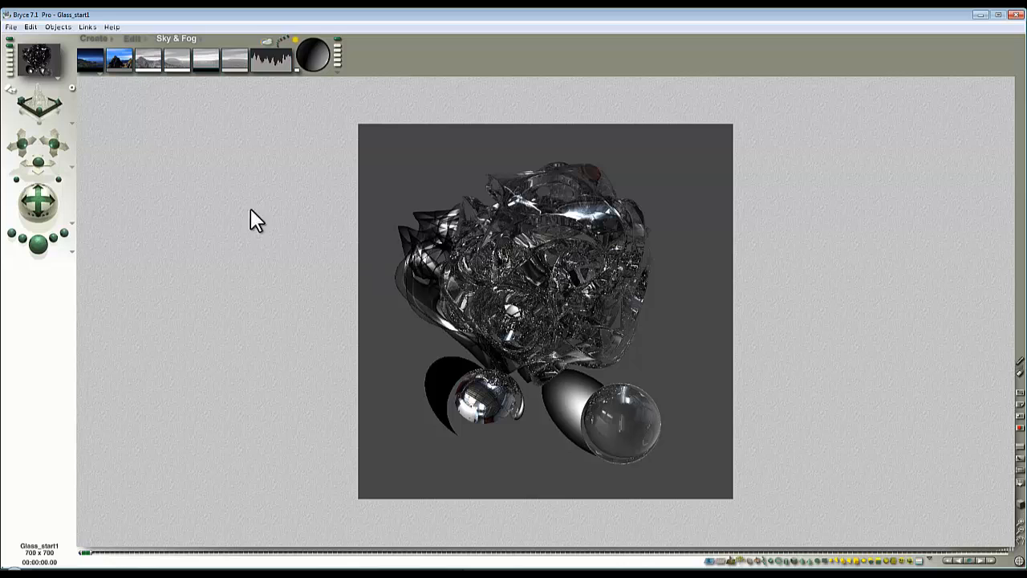
Create a sphere and enlarge it until it encloses the whole scene
click(93, 38)
click(191, 65)
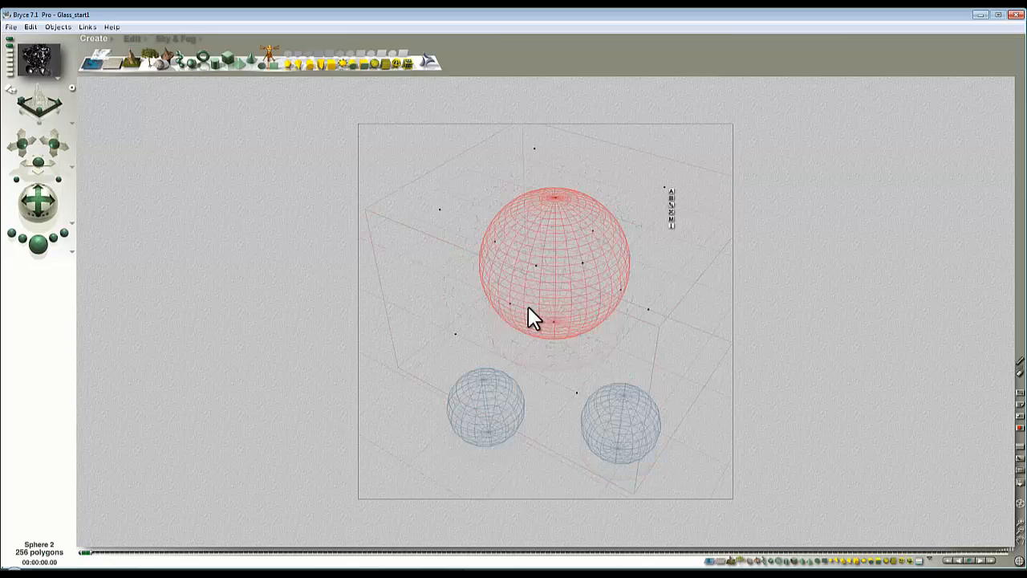
click(132, 39)
drag(127, 61, 262, 124)
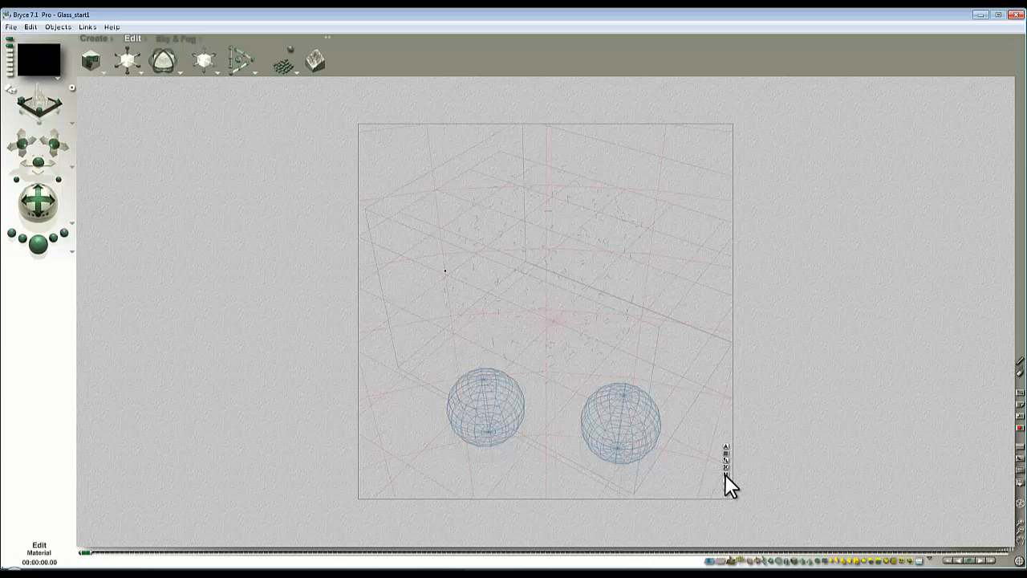
Export the Sky Lab's HDRI backdrop as a Spherical bitmap image named Sm.bmp
click(175, 38)
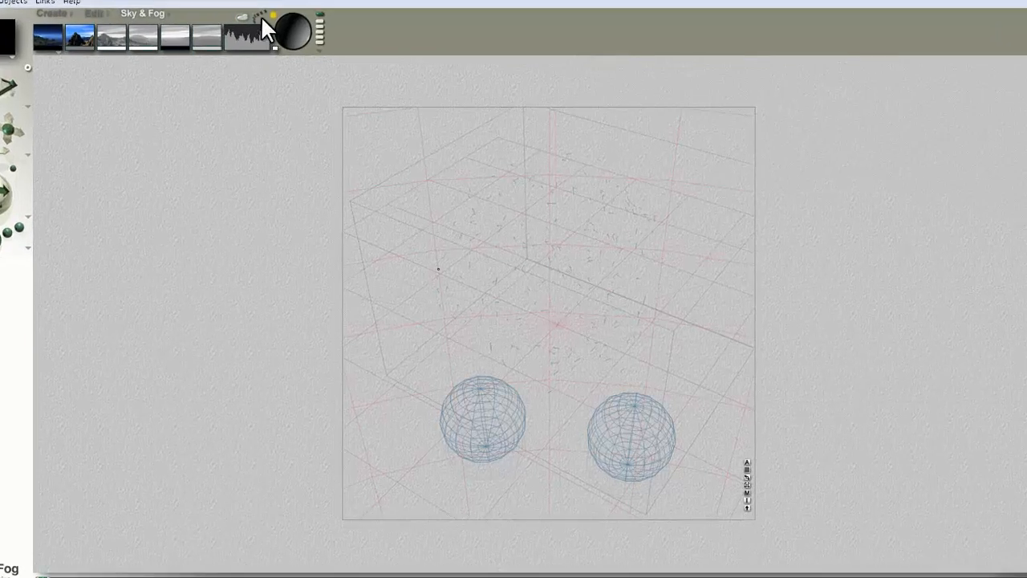
click(286, 50)
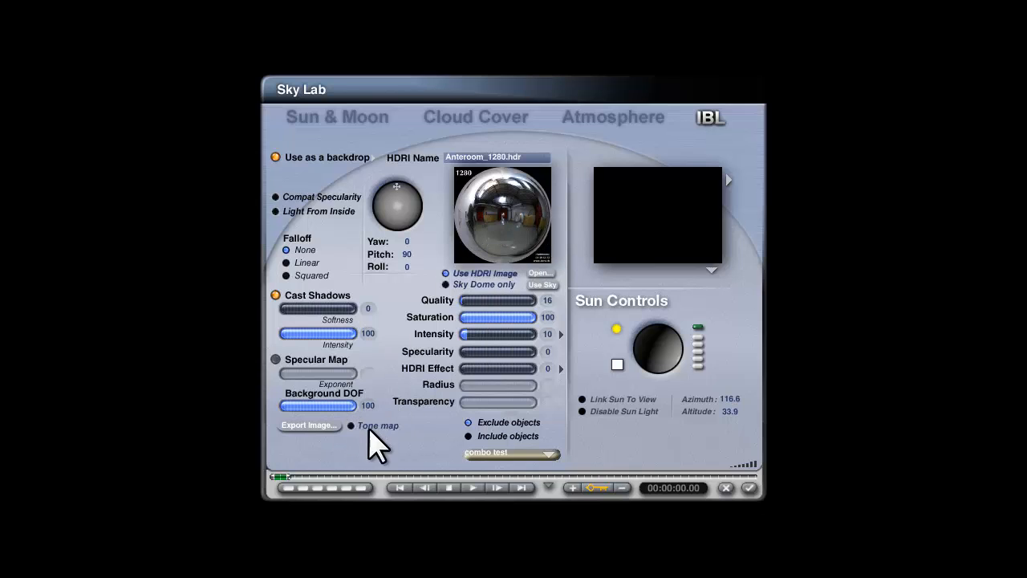
click(310, 427)
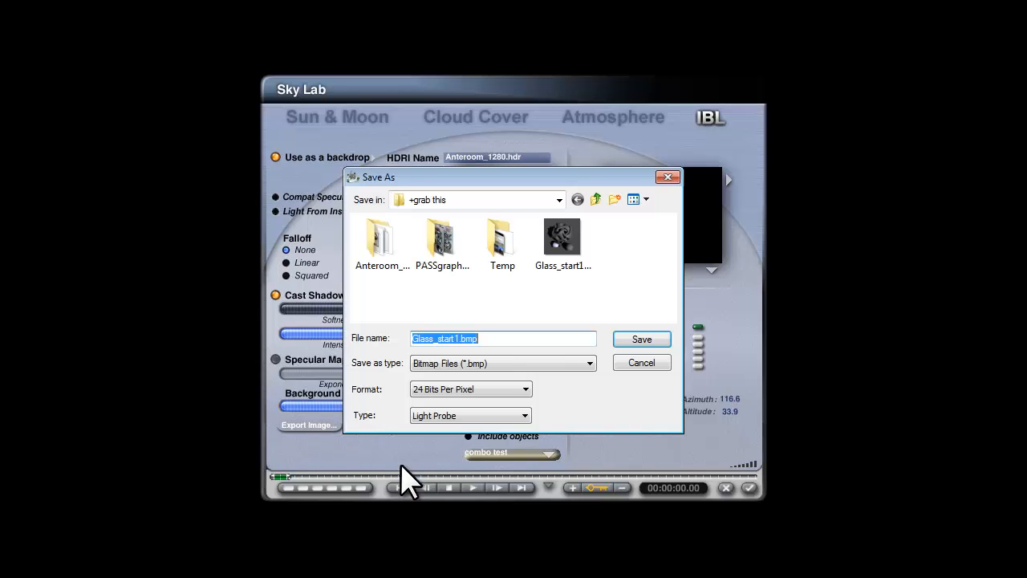
click(480, 415)
click(453, 442)
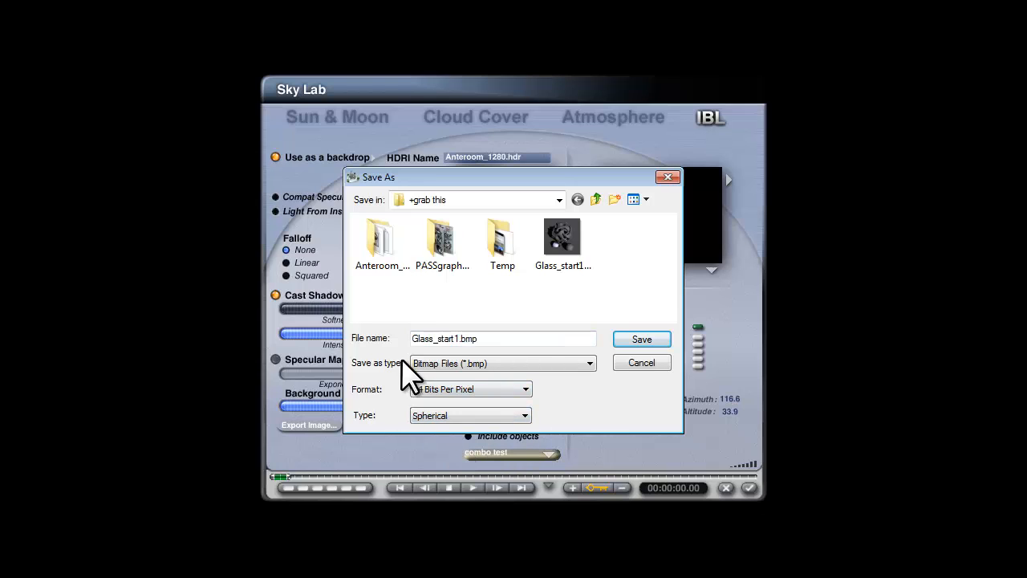
click(458, 338)
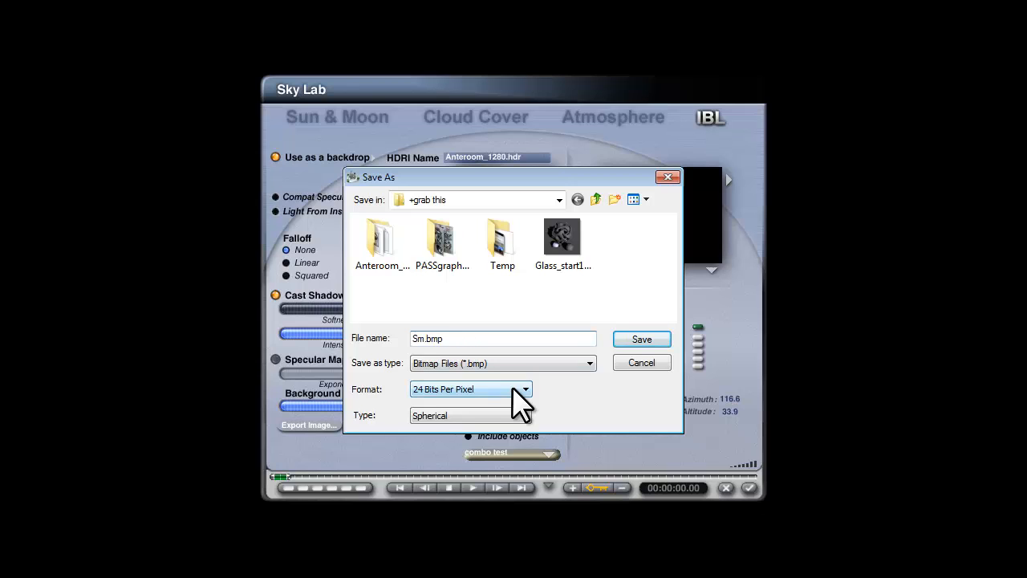
click(633, 339)
click(634, 341)
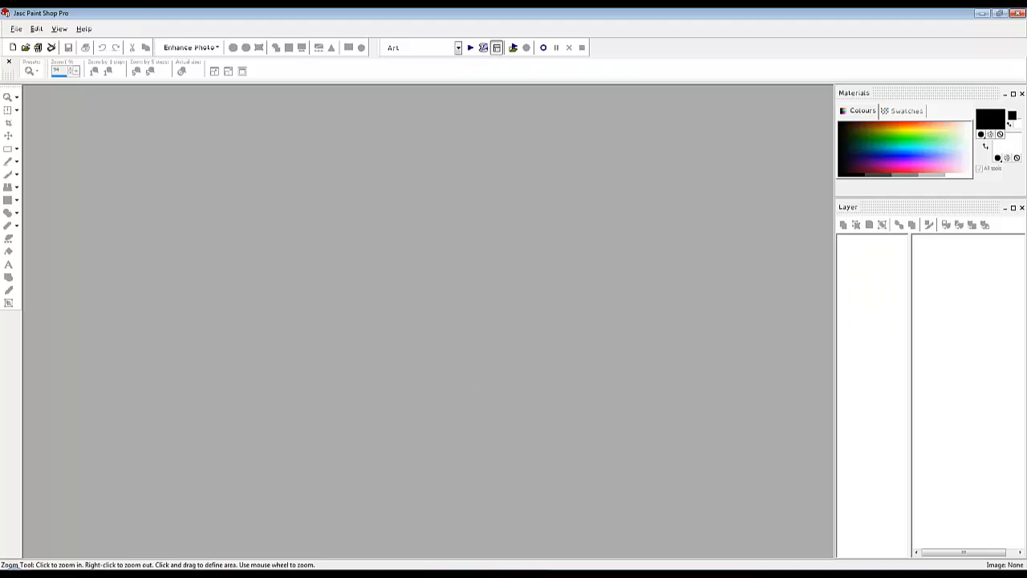
Open the exported Sm.bmp in Paint Shop Pro and mirror the image
drag(422, 305, 425, 313)
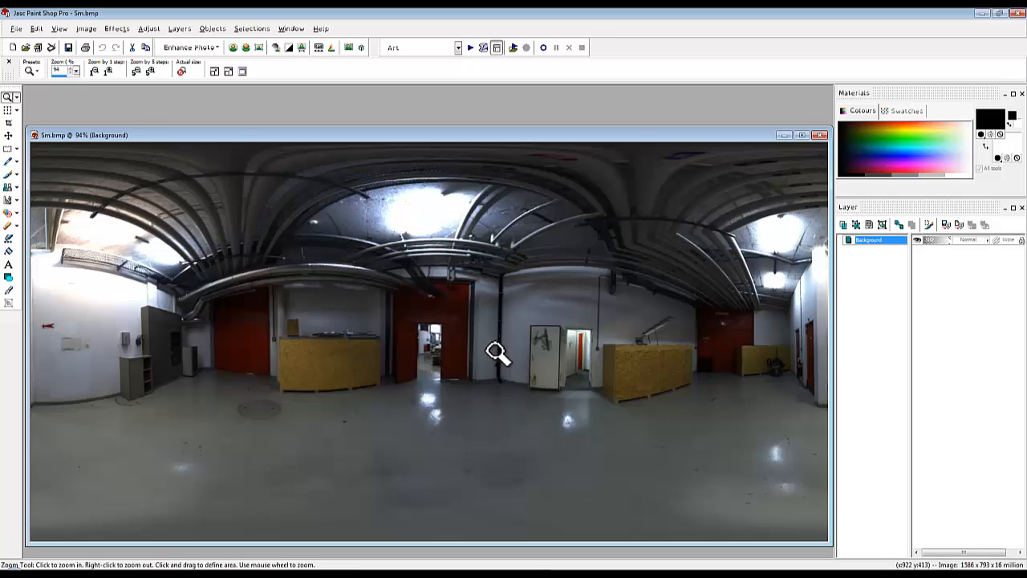
click(117, 28)
mouse_move(87, 30)
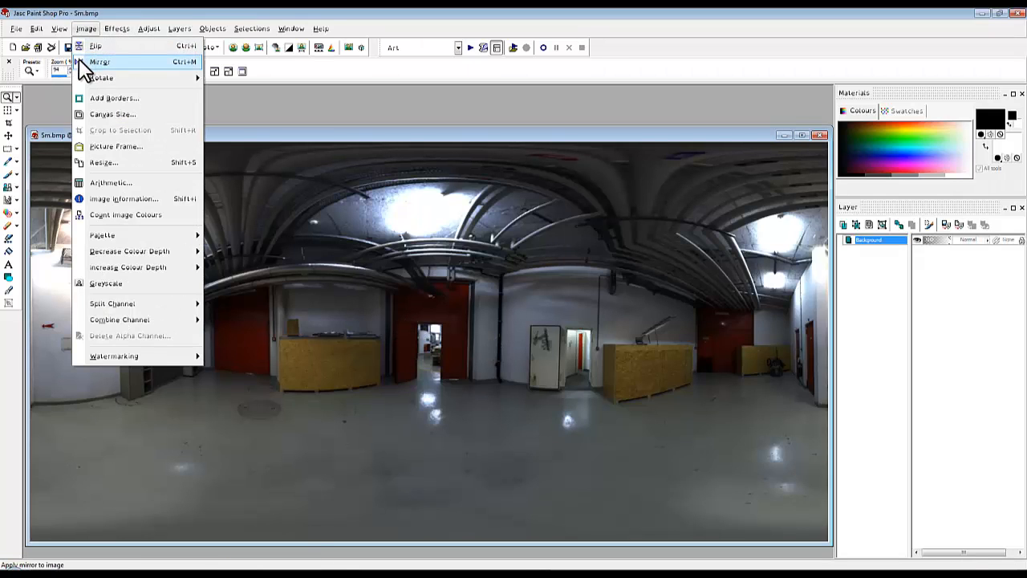
click(87, 63)
Offset the mirrored panorama horizontally by half its width, with the edge mode set to Wrap
click(118, 29)
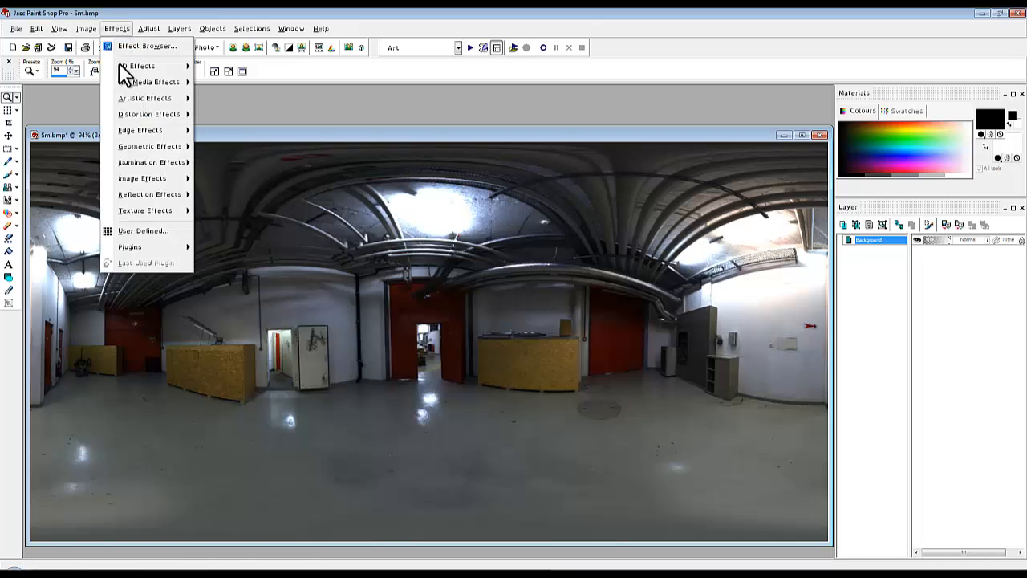
mouse_move(161, 180)
click(228, 179)
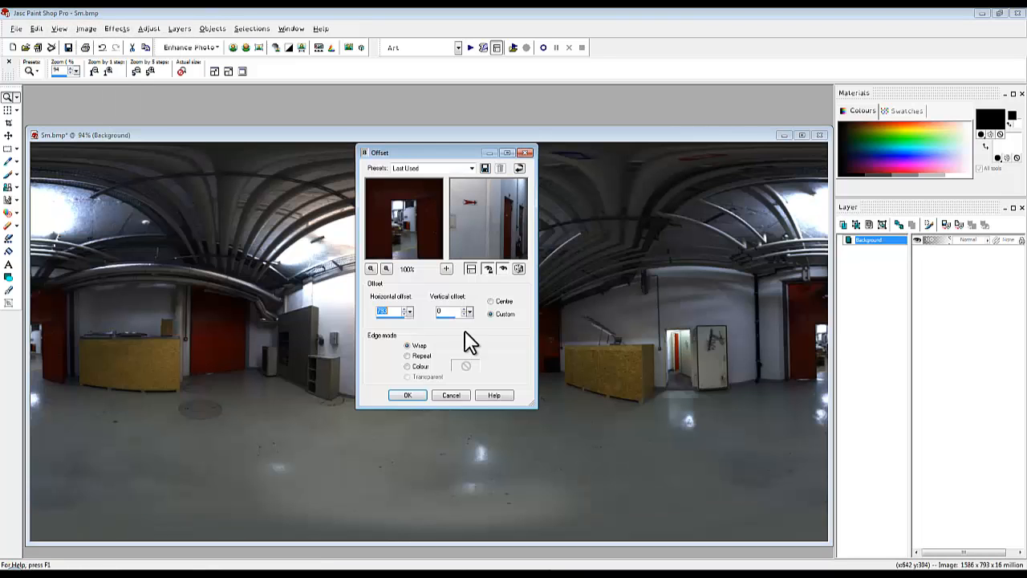
click(410, 395)
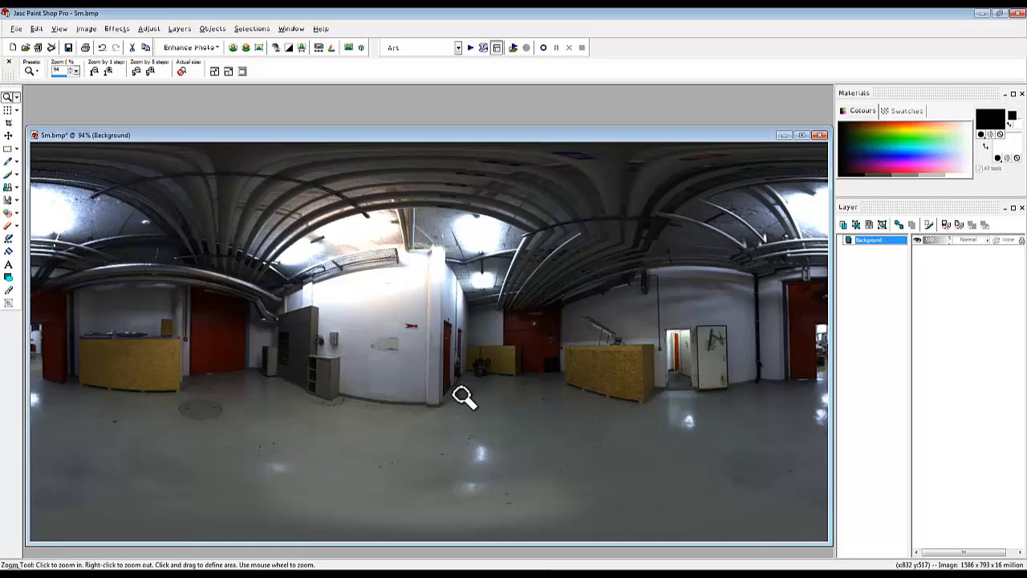
Save a copy of the edited panorama as Sm.jpg, switch back to Bryce and accept the Sky Lab settings
click(16, 29)
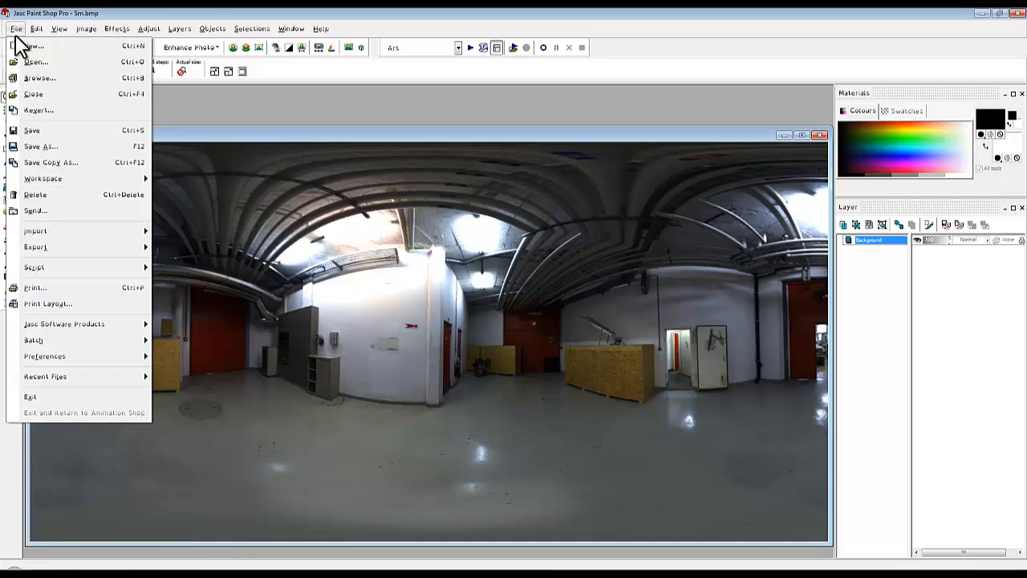
click(36, 162)
click(655, 444)
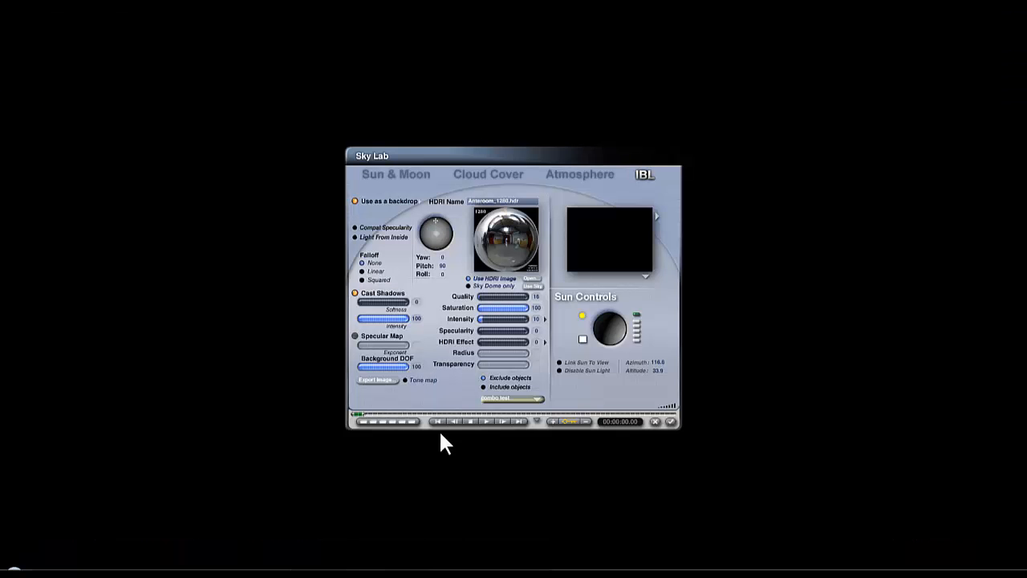
click(672, 422)
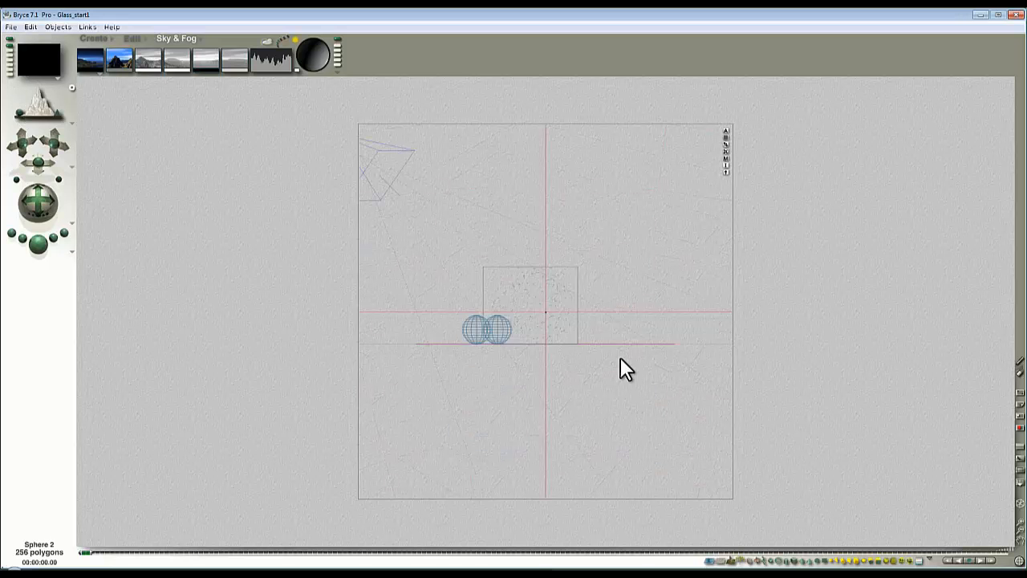
Set the enclosing sphere's material to Diffusion 0 and Ambience 100, with Texture A driving the Ambient colour
click(726, 158)
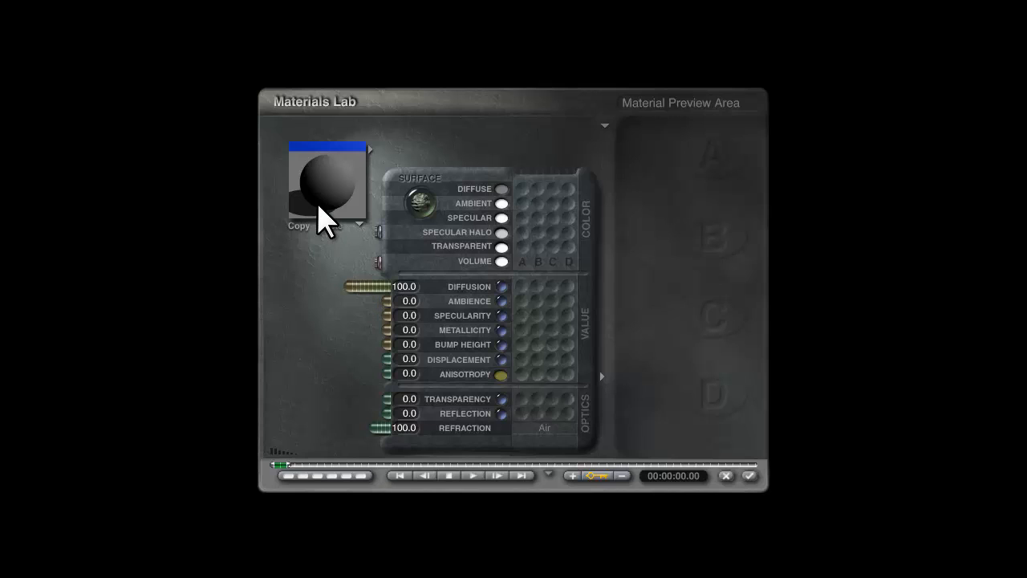
drag(366, 287, 223, 302)
click(521, 203)
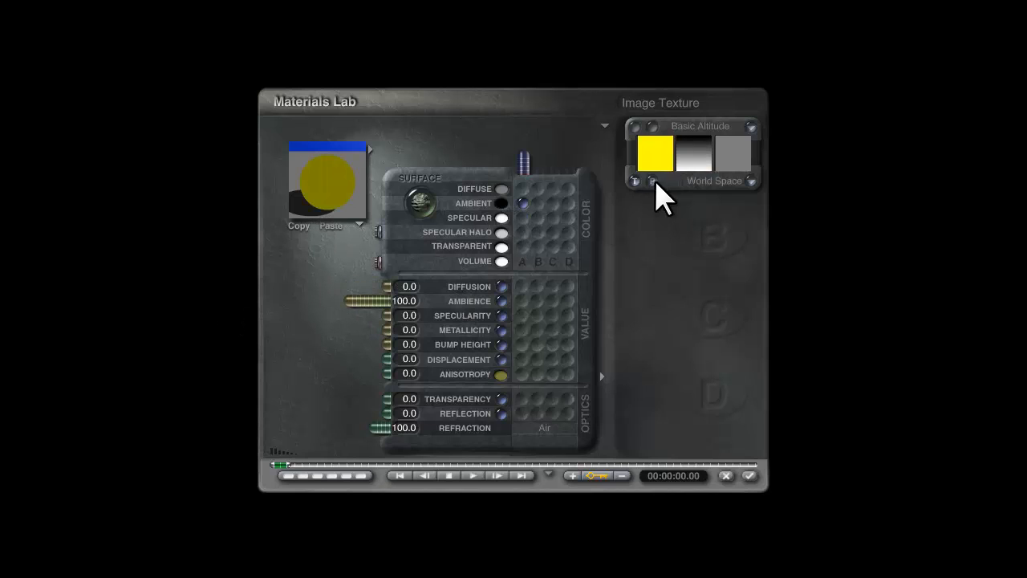
Load Sm.jpg as the image for Texture A and set its mapping mode to Spherical
click(655, 181)
click(656, 128)
click(383, 349)
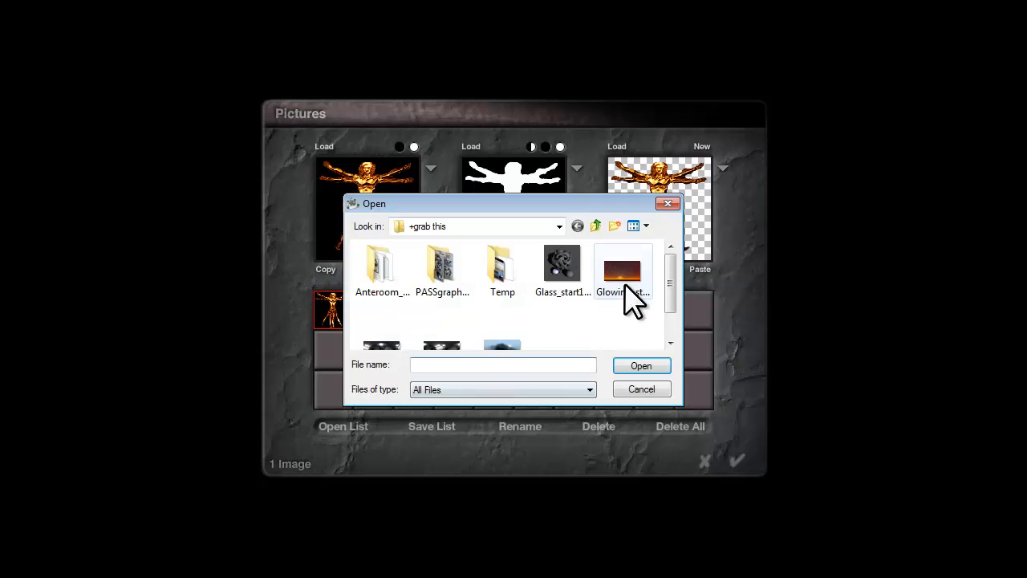
scroll(674, 297, down, 2)
click(448, 330)
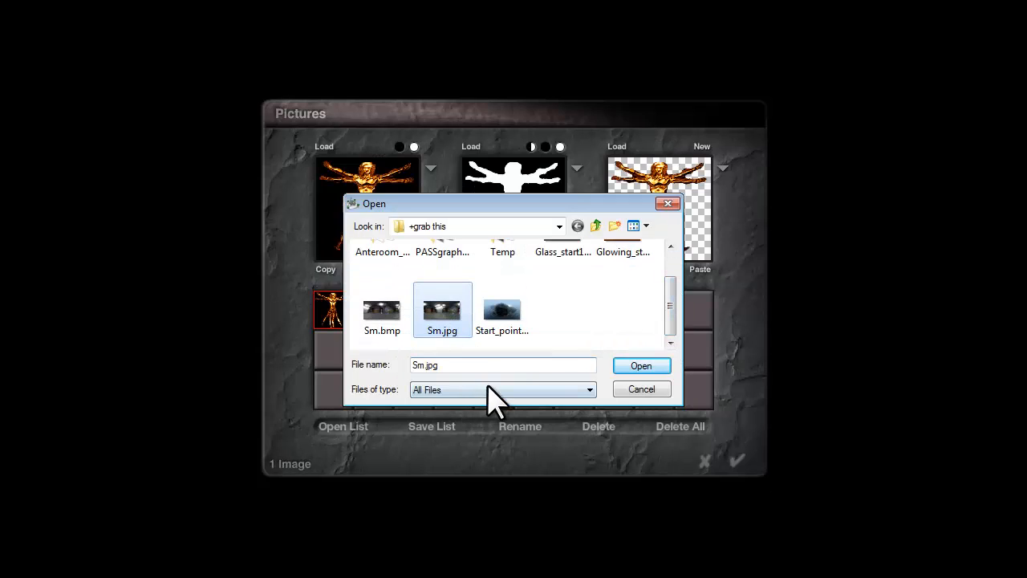
click(646, 368)
click(738, 461)
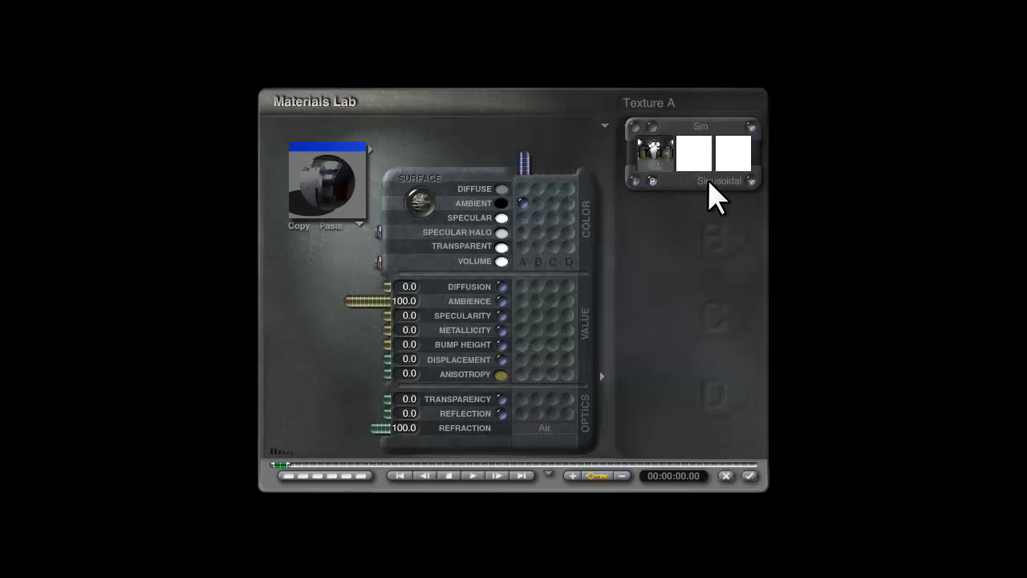
click(751, 182)
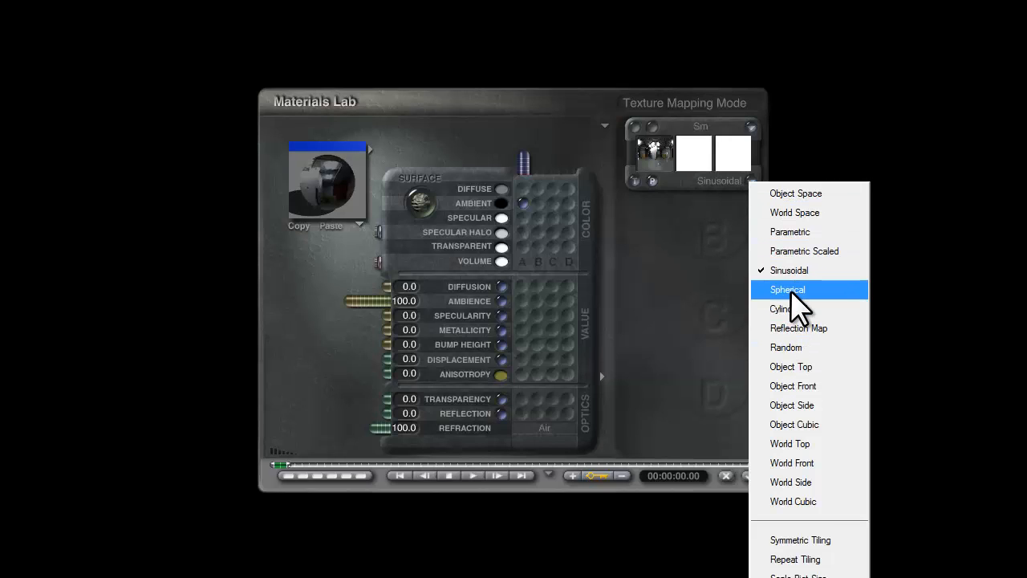
click(791, 290)
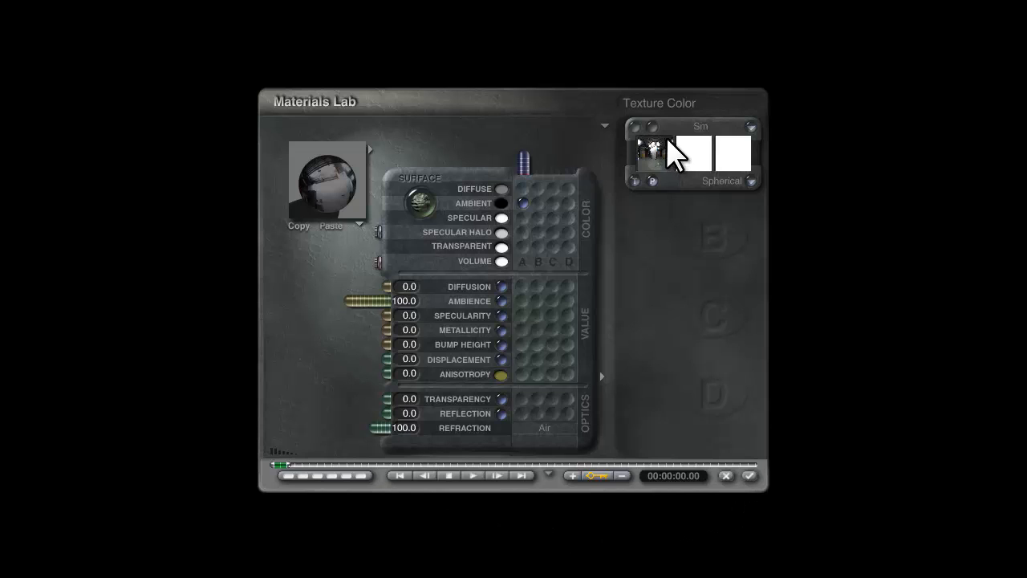
Turn off Cast Shadows, Receive Shadows and Self Shadows for the enclosing sphere's material and accept it
click(605, 126)
click(622, 251)
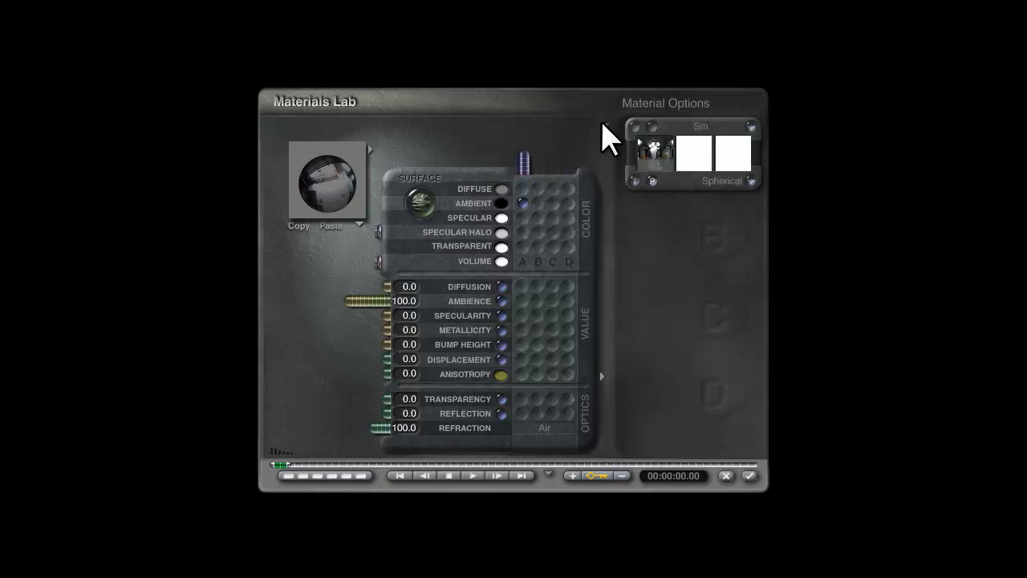
click(604, 127)
click(642, 274)
click(606, 127)
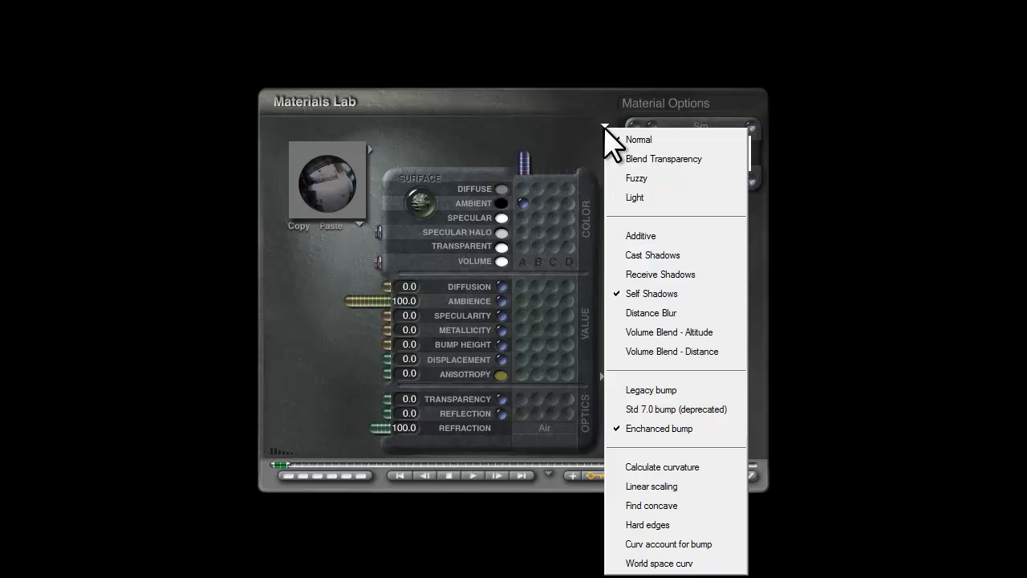
click(642, 274)
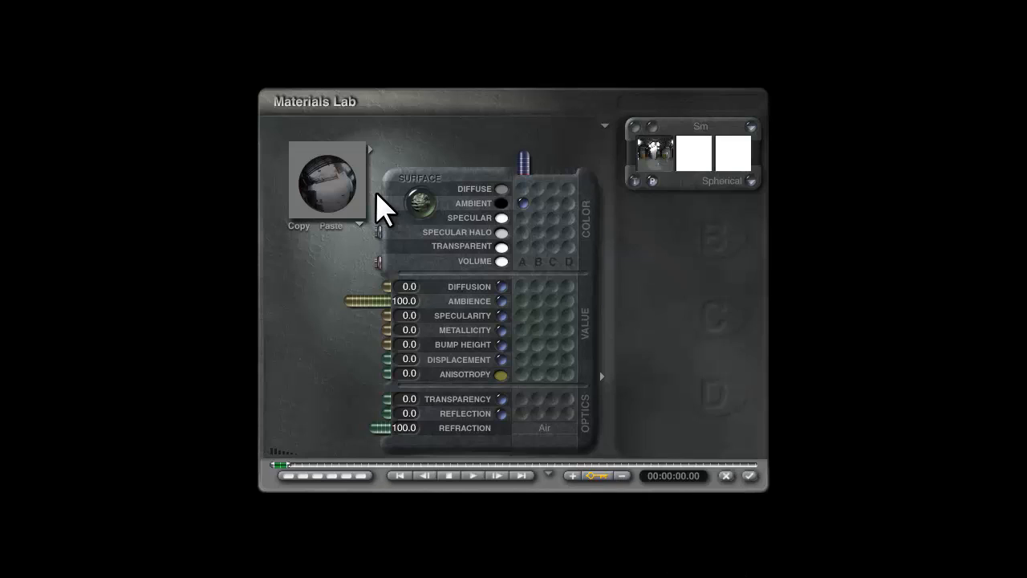
click(750, 477)
Render the scene from the camera view and stop it during the antialiasing pass
drag(190, 94, 238, 93)
key(Escape)
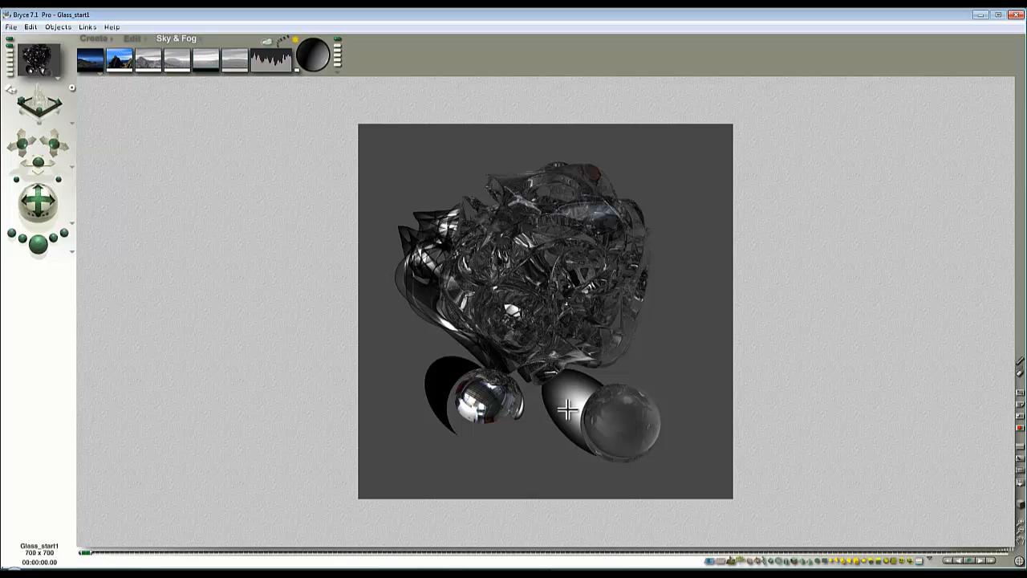
click(626, 412)
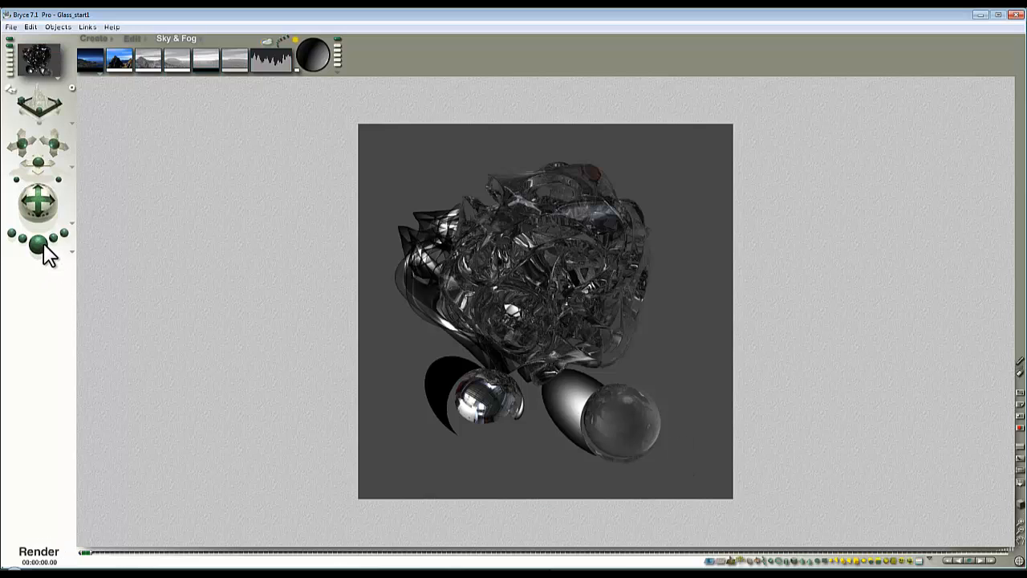
key(ctrl+r)
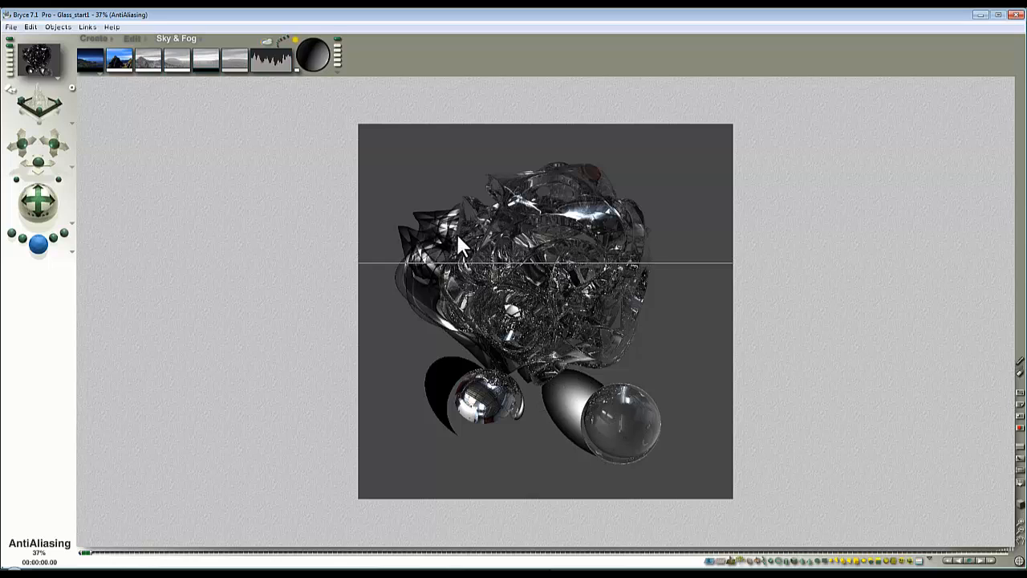
click(520, 317)
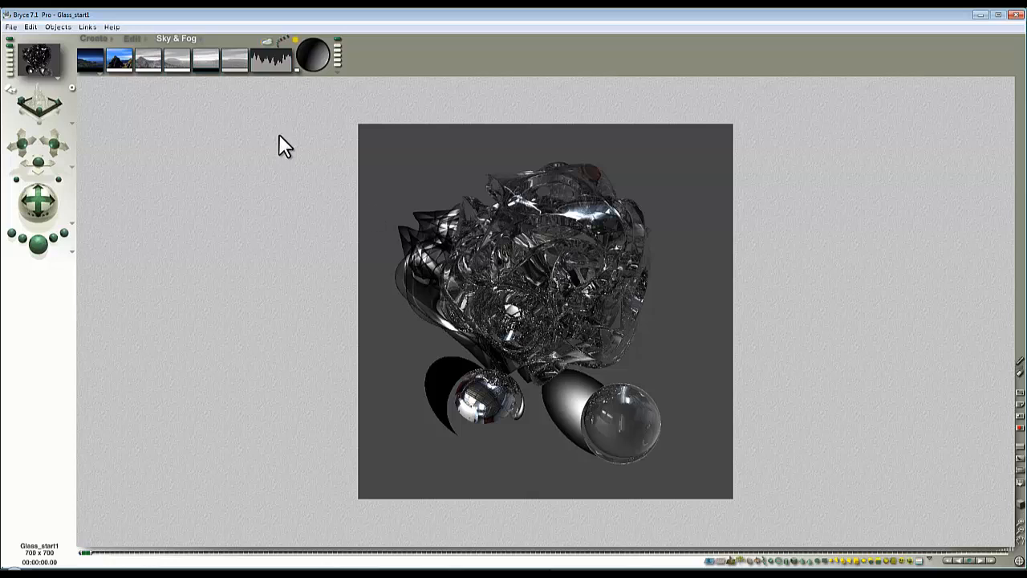
Disable the sun light and set the HDRI Effect to 100 in the Sky Lab's image-based lighting
click(266, 45)
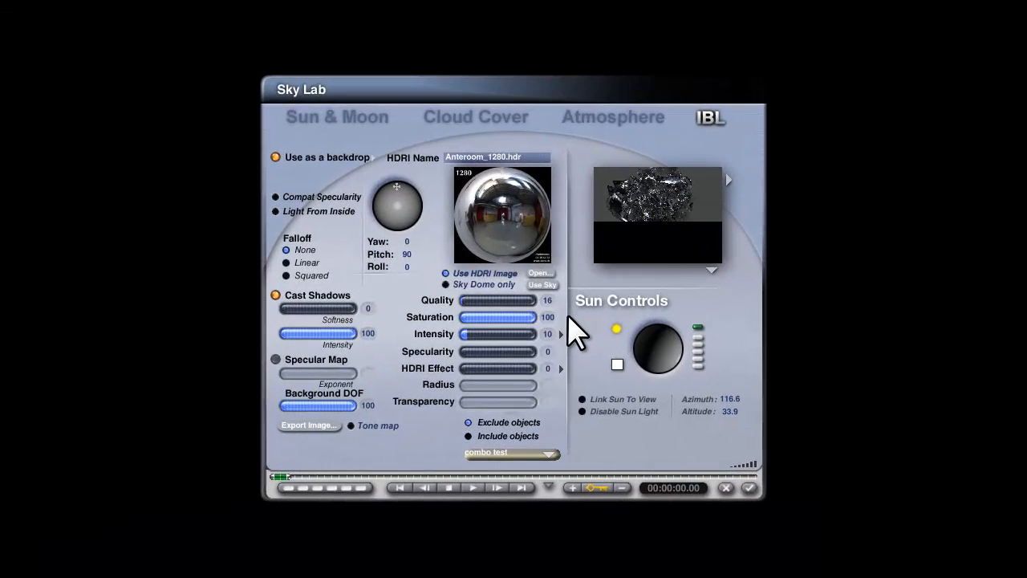
click(582, 412)
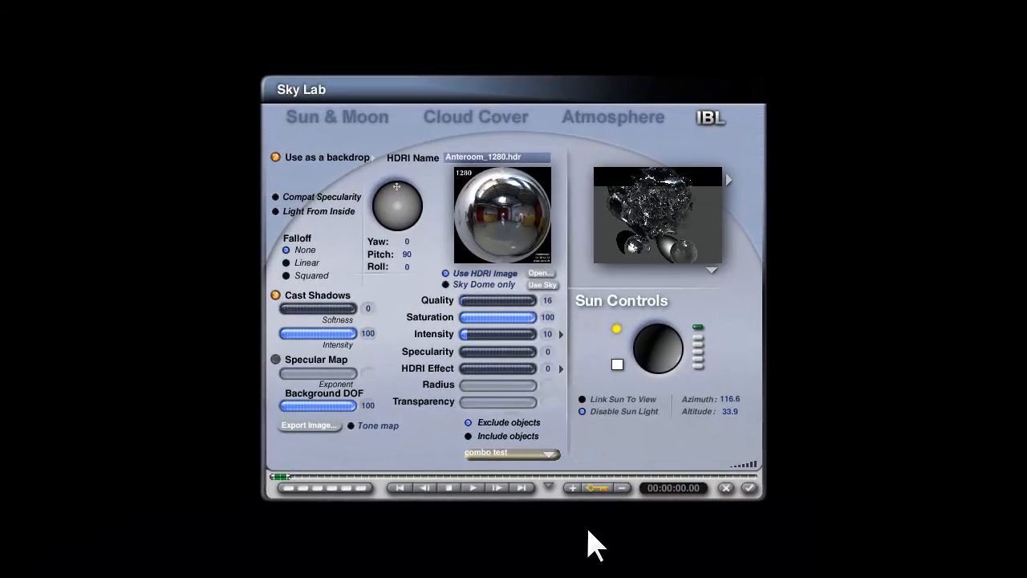
click(549, 369)
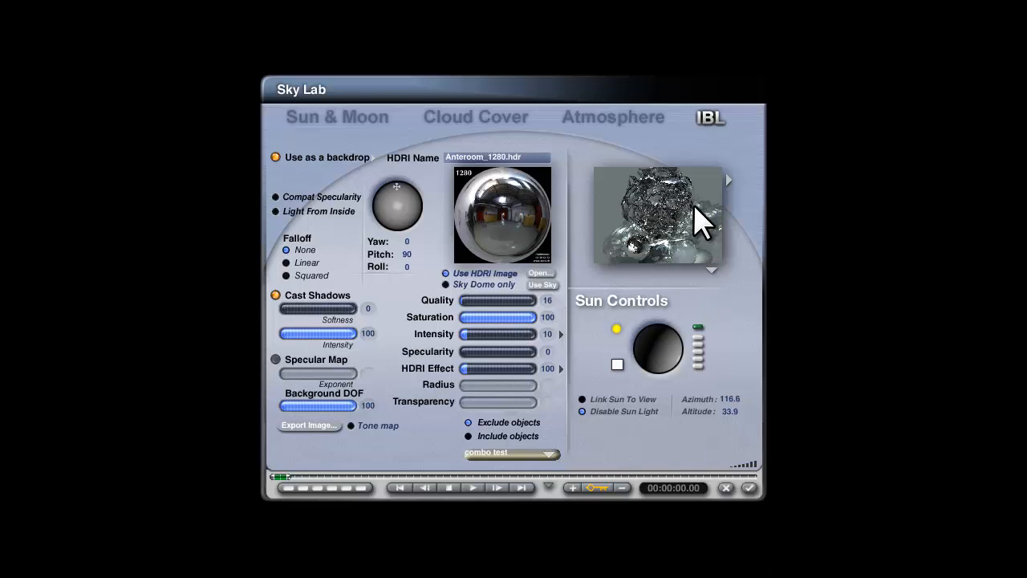
click(749, 487)
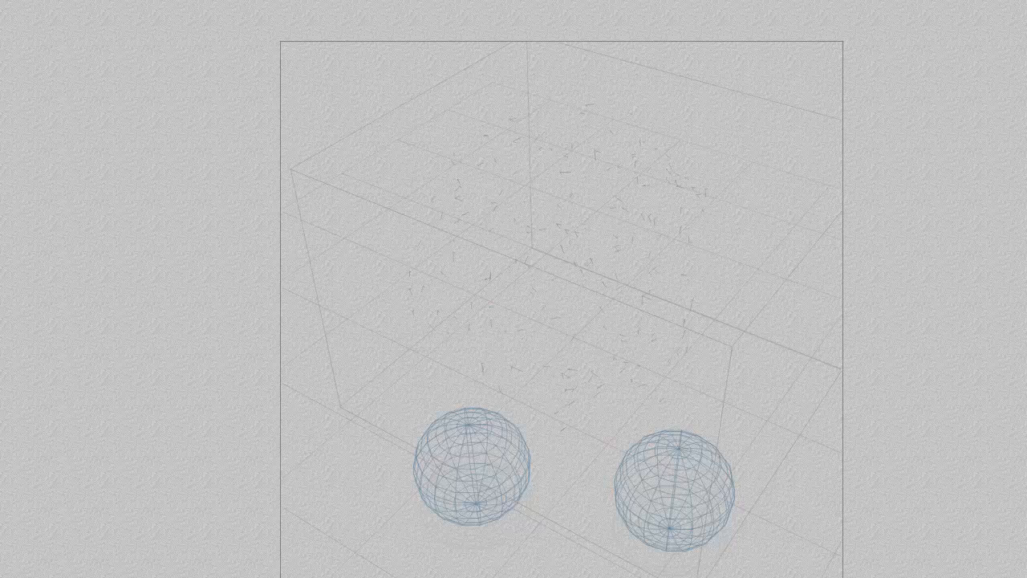
Render the scene lit only by the HDRI and return to the wireframe view
click(2, 273)
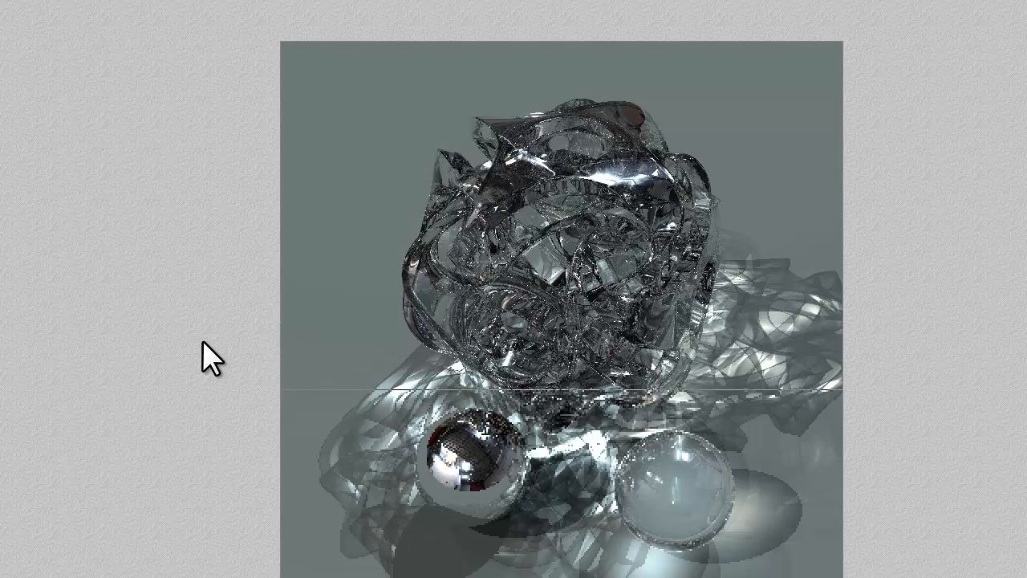
key(Escape)
key(Escape)
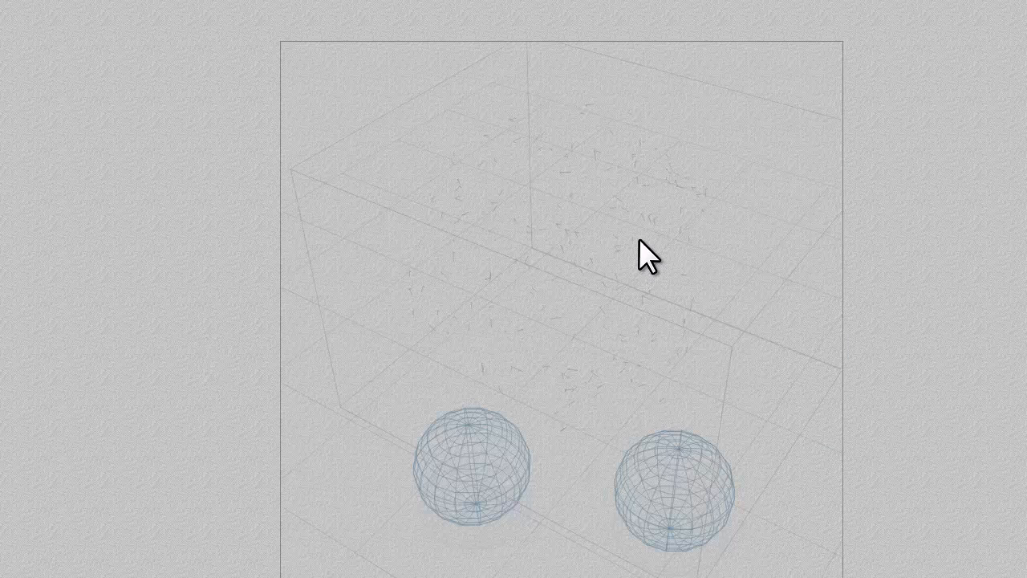
Select the glass objects and set their material's Diffusion to 5 in the Materials Lab, then accept it
right_click(711, 261)
click(737, 271)
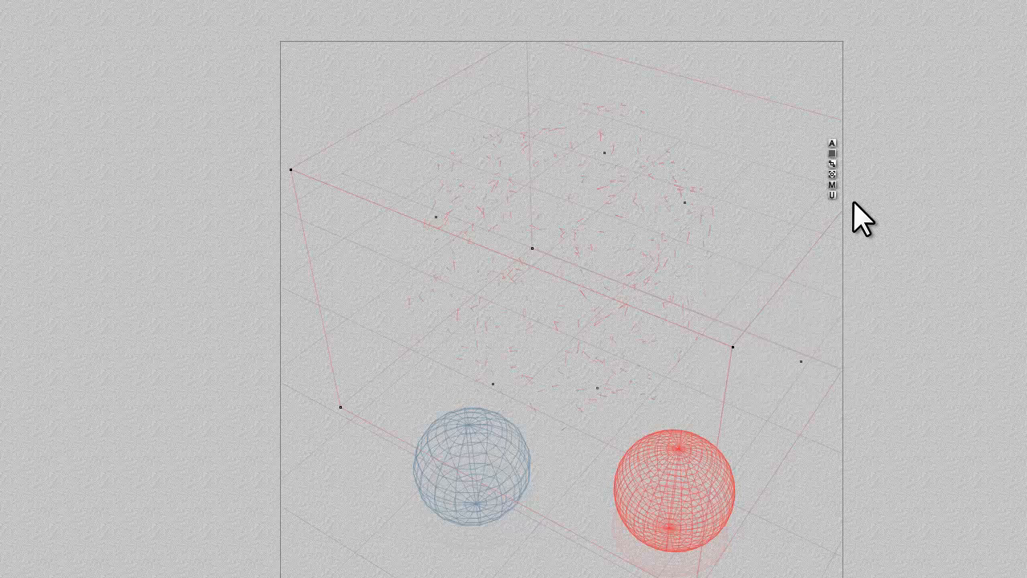
click(833, 188)
click(405, 288)
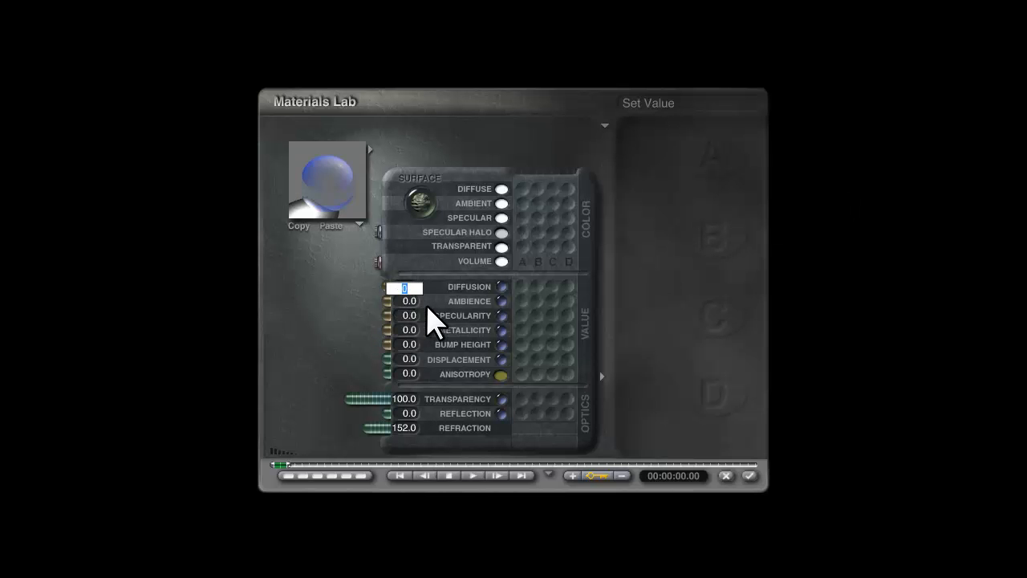
text(5)
key(Return)
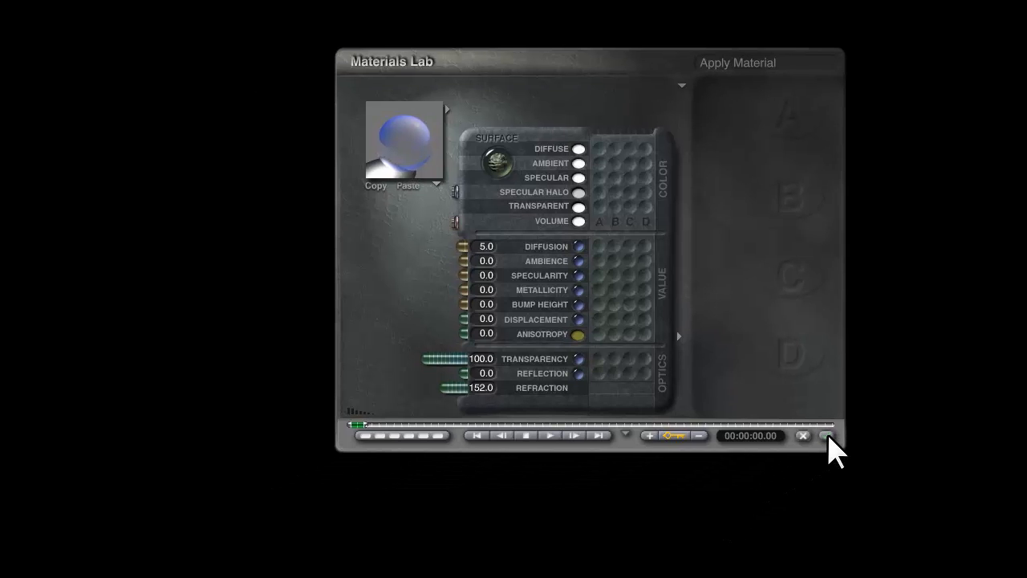
click(751, 476)
Check the render options with Regular (Normal AntiAliasing), accept them and render the scene with the added glass diffusion
click(108, 100)
click(165, 197)
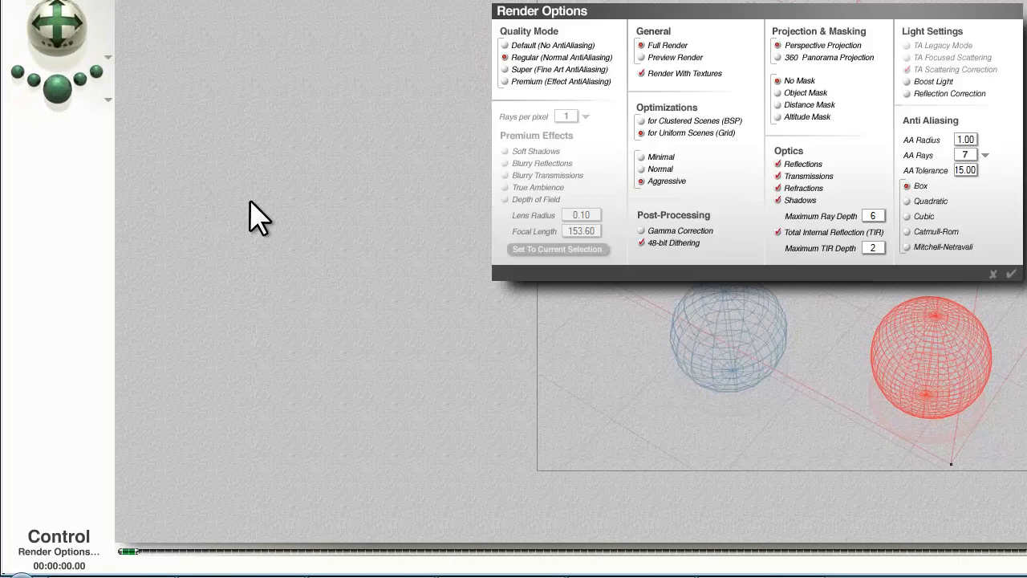
click(1010, 274)
click(59, 90)
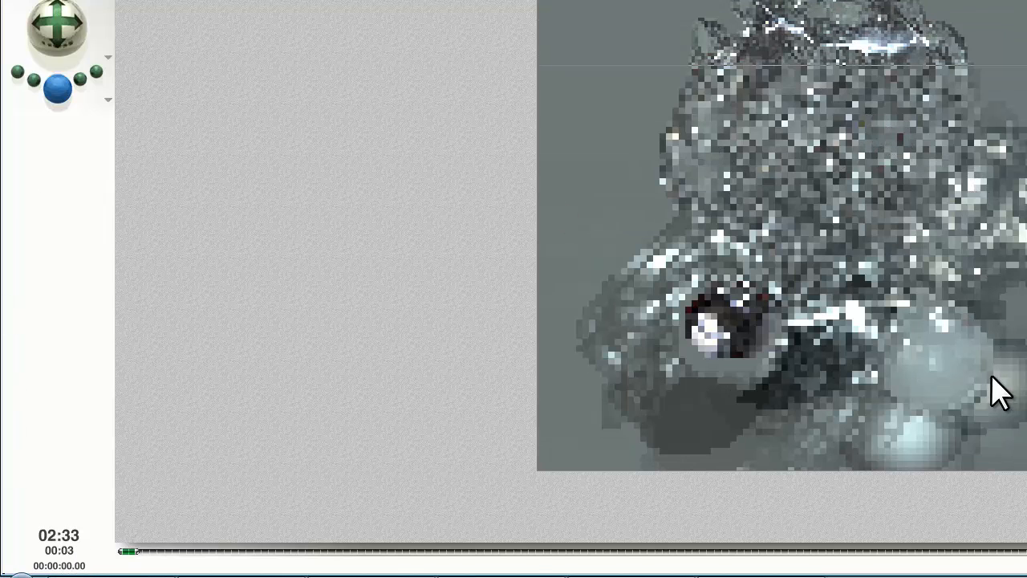
Stop the render, set the glass material's Diffusion back to 0 and accept it
click(895, 157)
click(910, 168)
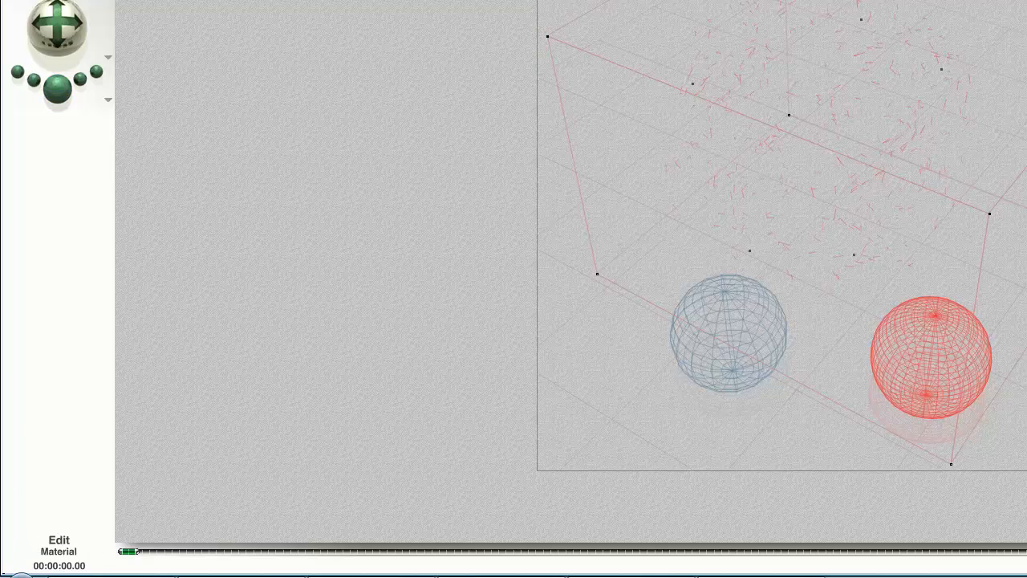
key(ctrl+m)
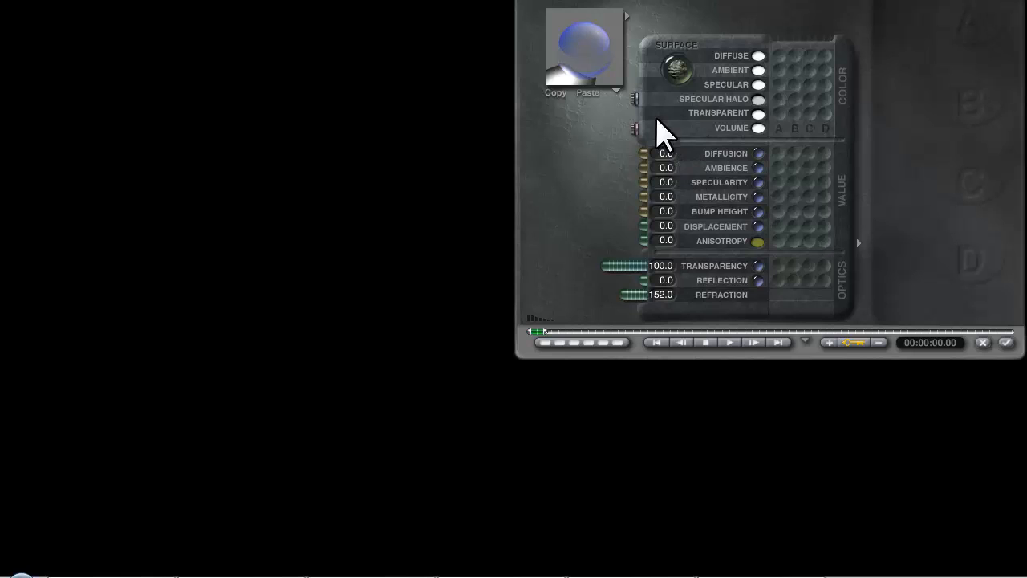
click(1004, 341)
Render the scene with the non-diffuse glass, stop the render and return to the wireframe view
click(70, 94)
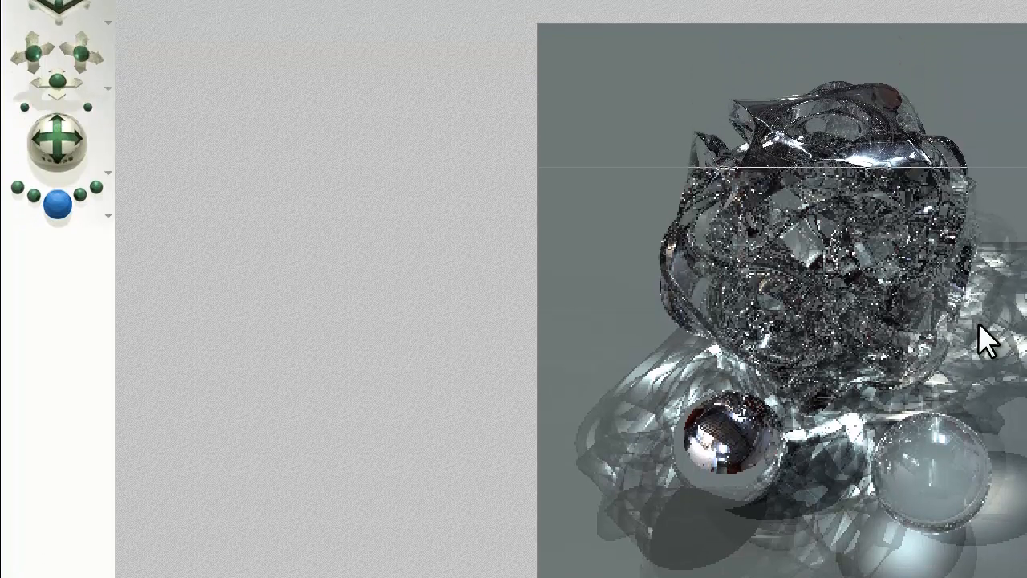
key(Escape)
key(Escape)
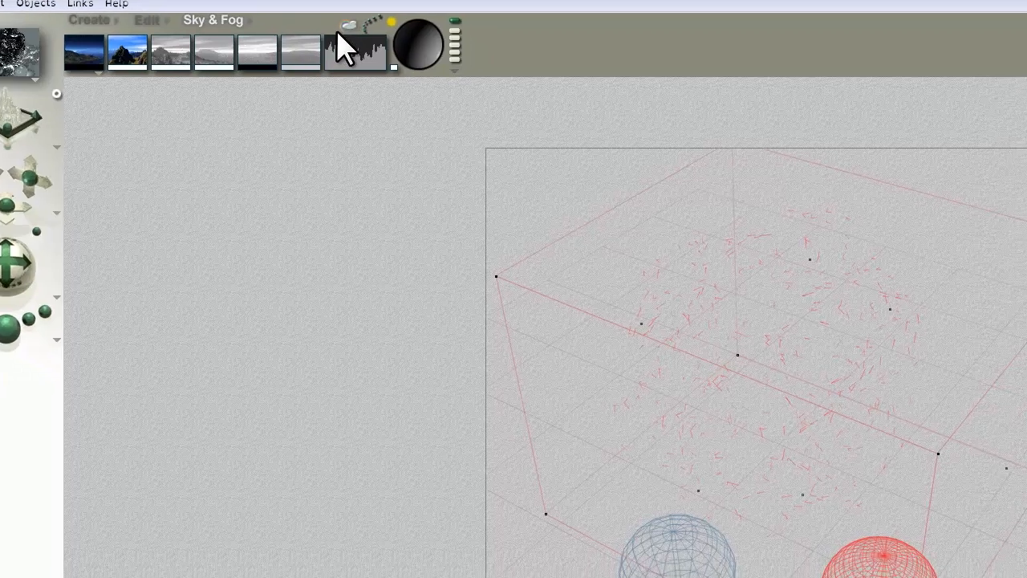
Raise the Softness of the cast shadows in the Sky Lab's image-based lighting settings and accept them
click(397, 46)
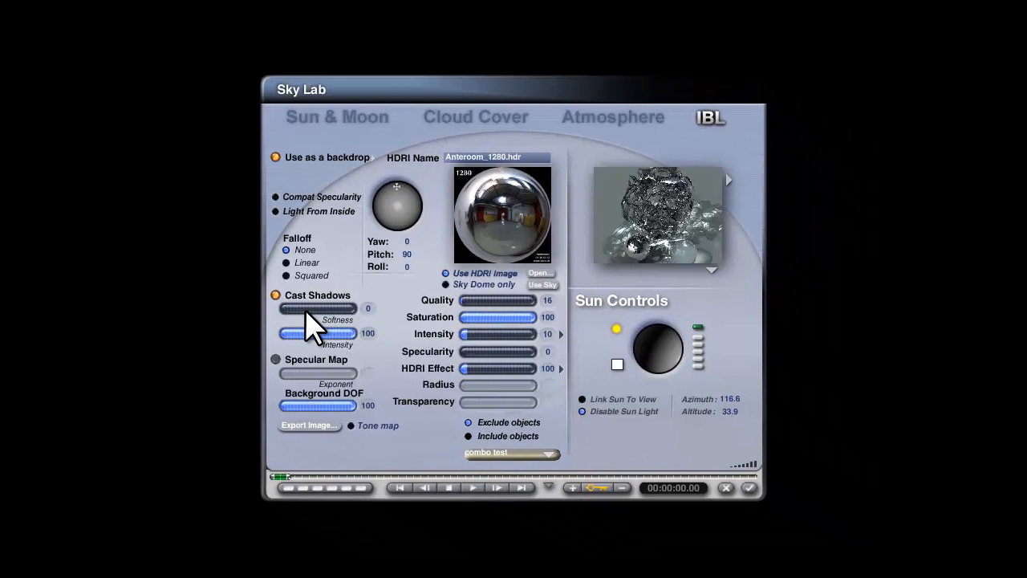
drag(305, 309, 376, 357)
click(749, 488)
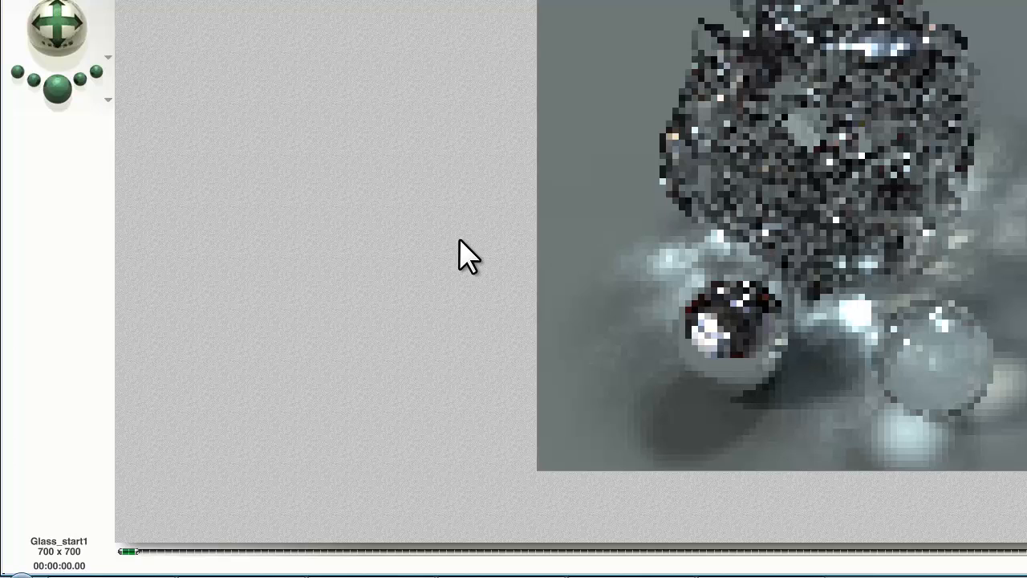
Set the render quality to Premium (Effect AntiAliasing) with 4 rays per pixel and enable Soft Shadows
click(107, 100)
click(173, 197)
click(505, 81)
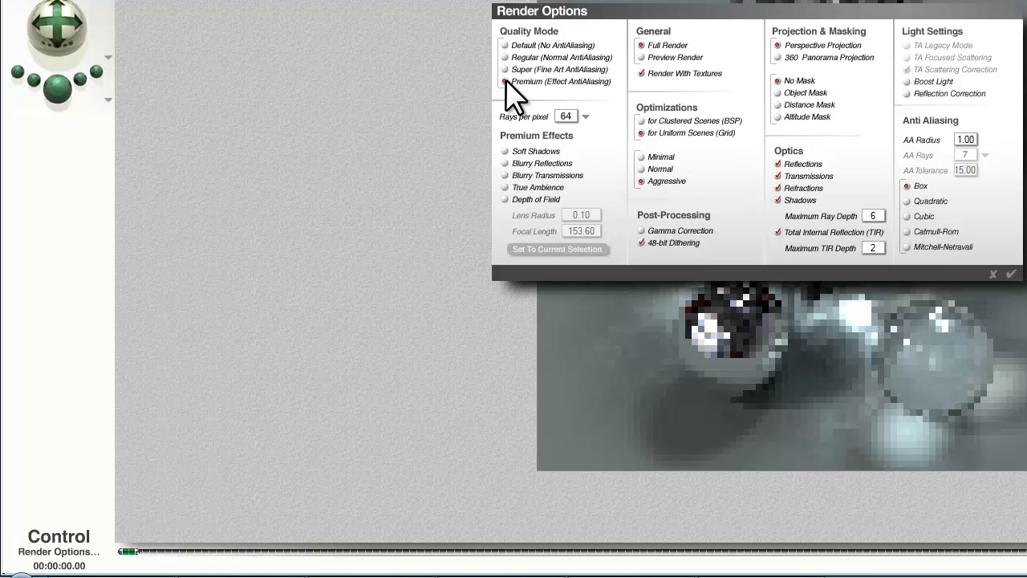
click(586, 116)
click(614, 131)
click(504, 150)
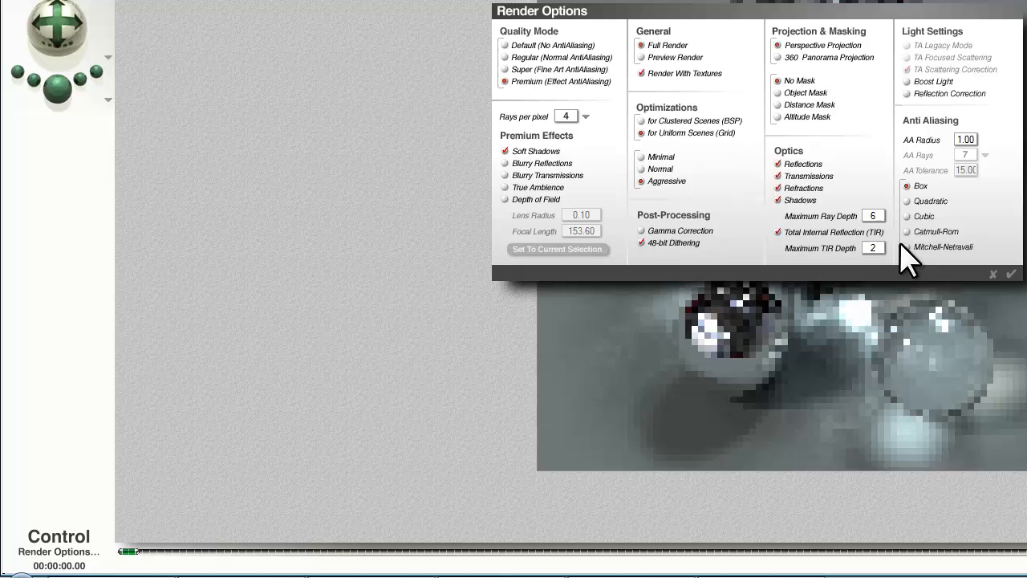
click(1011, 274)
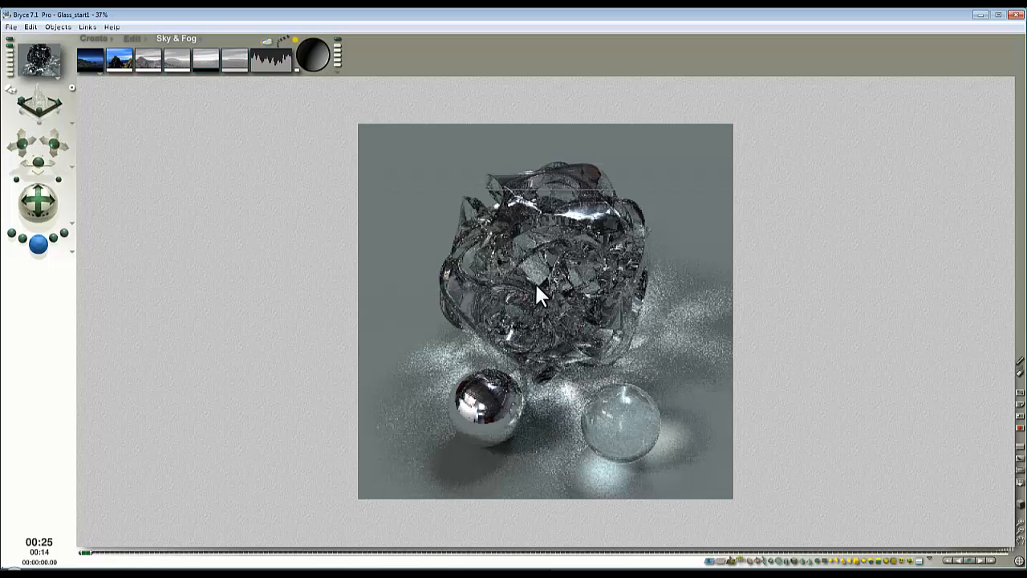
Stop the render, open the glass material in the Materials Lab, set its Ambience to 2.5 and accept it
click(573, 255)
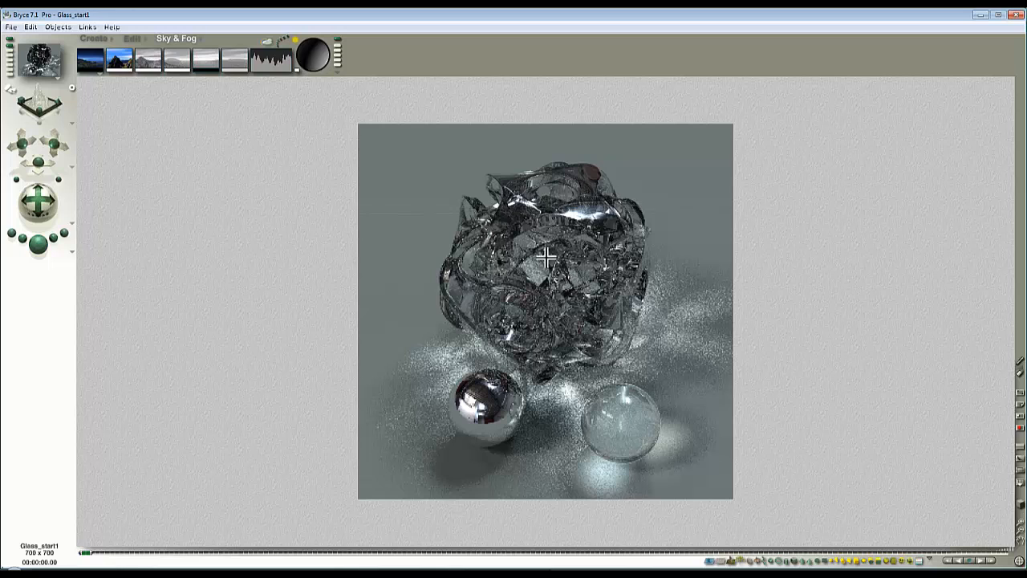
click(612, 286)
click(725, 218)
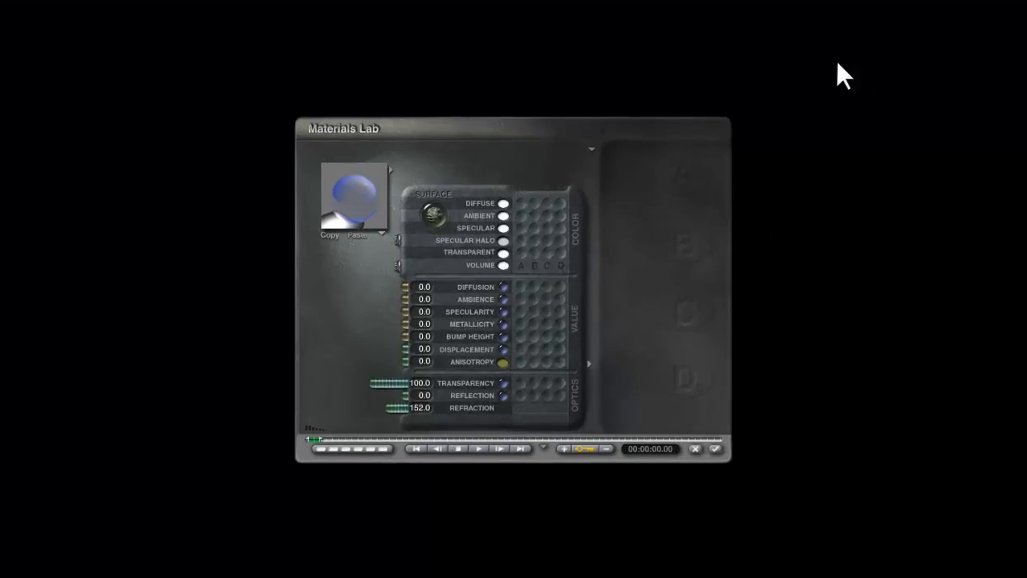
click(408, 302)
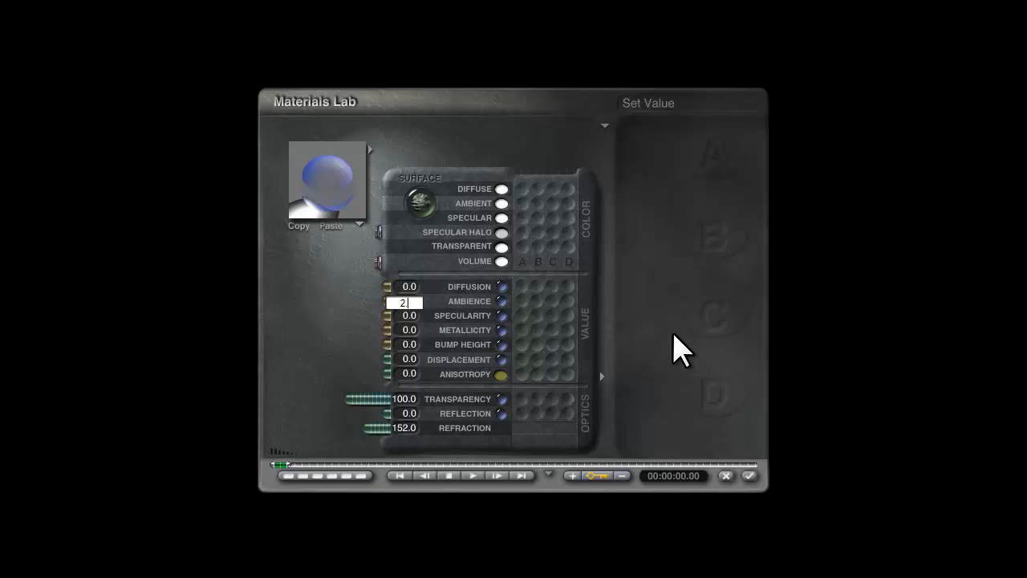
click(750, 476)
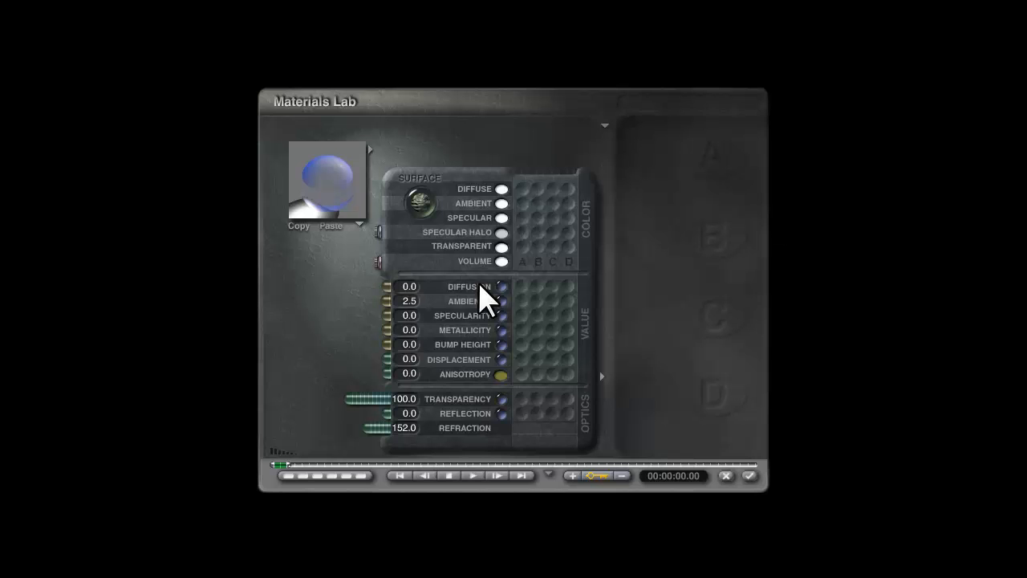
Lower the glass material's Ambience to 2 and accept it
click(410, 302)
text(2)
key(Return)
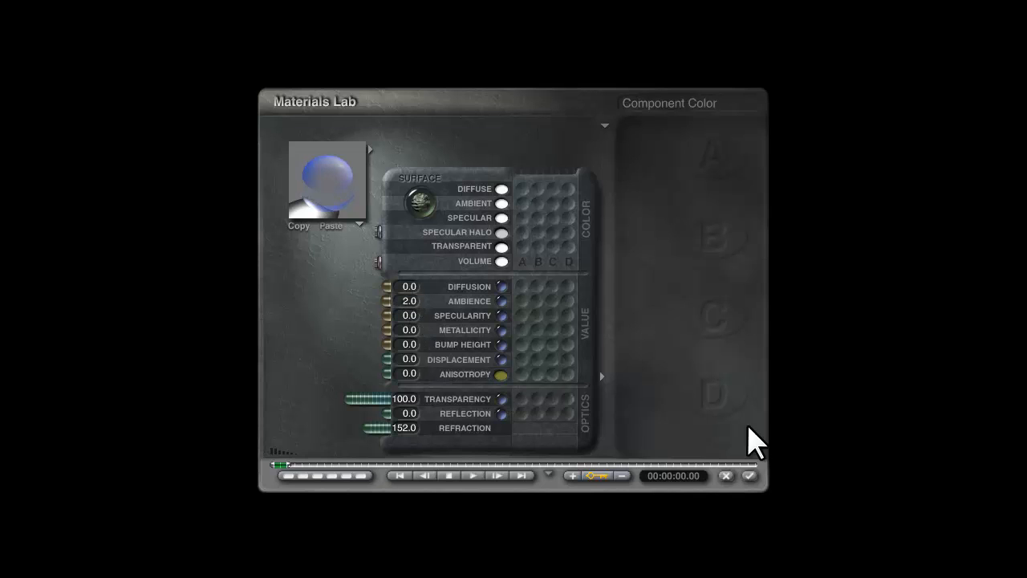
click(749, 476)
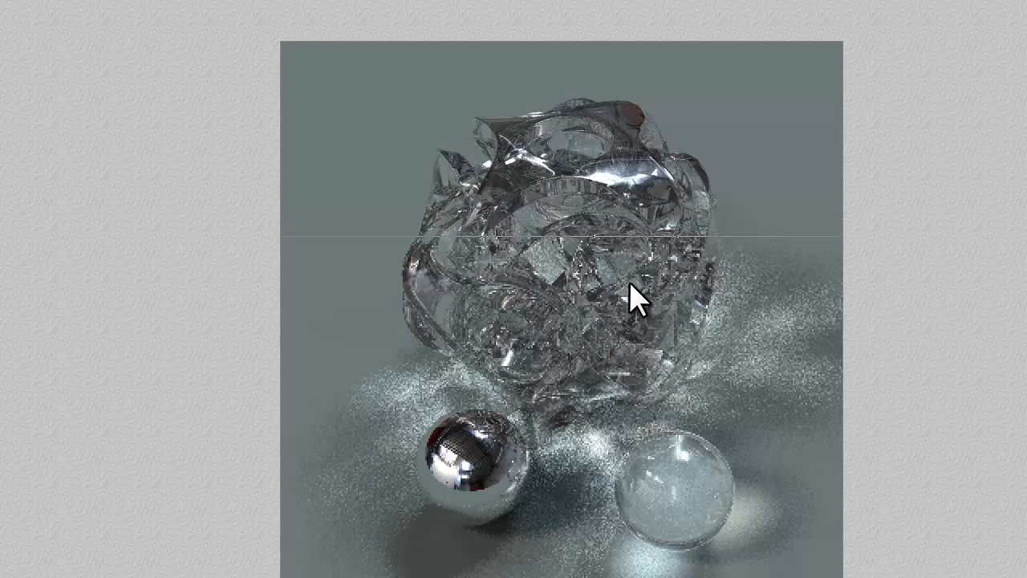
Return to the wireframe, set the glass material's Ambience to 1.5, accept it and render the scene
click(615, 166)
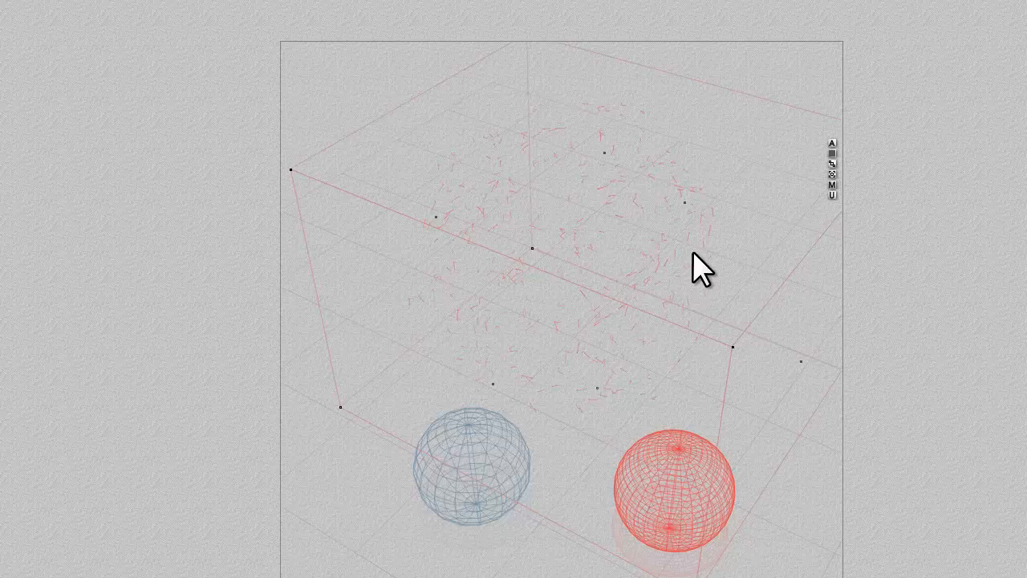
click(832, 184)
click(408, 302)
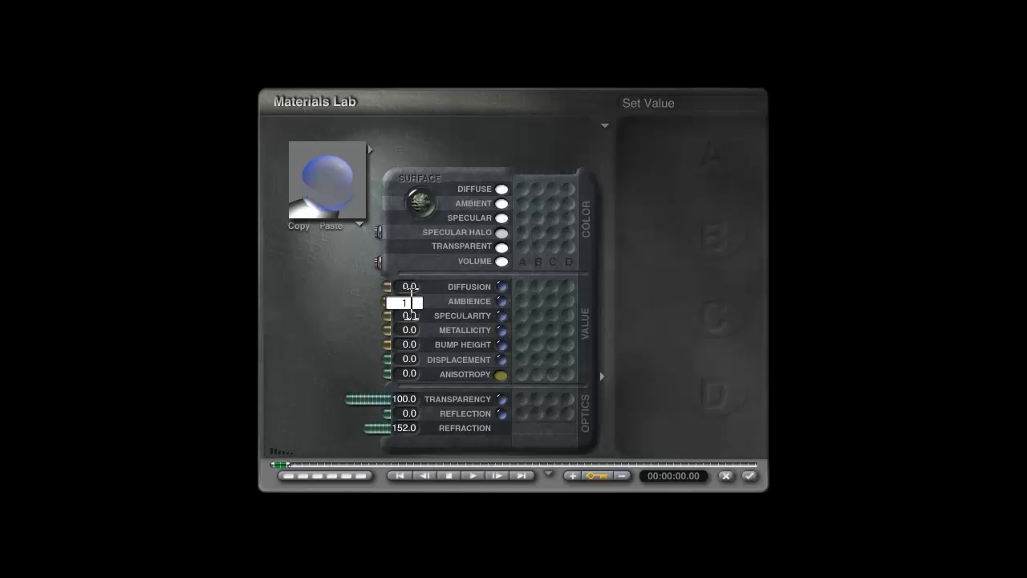
text(1.5)
key(Return)
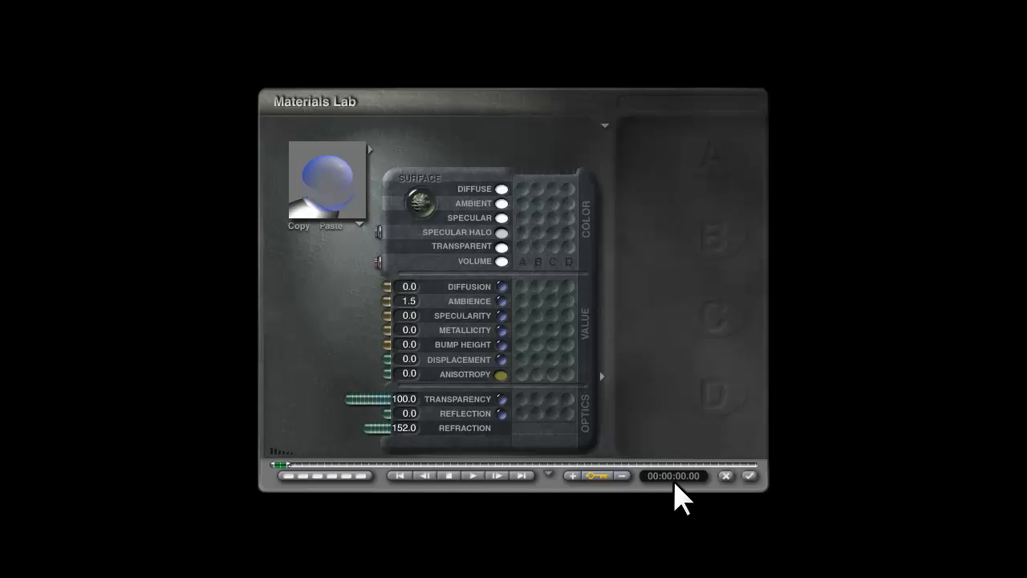
click(749, 476)
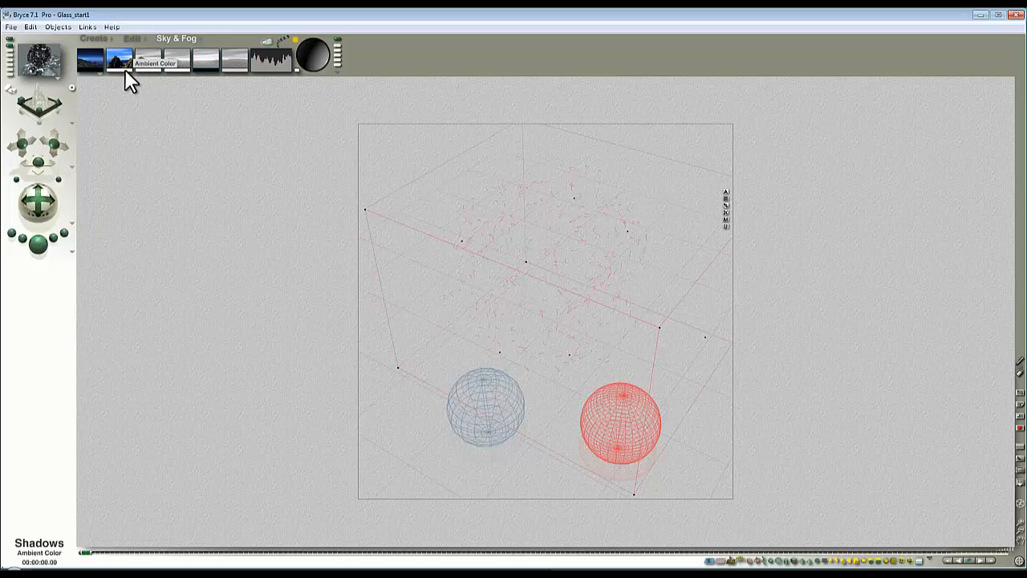
click(40, 240)
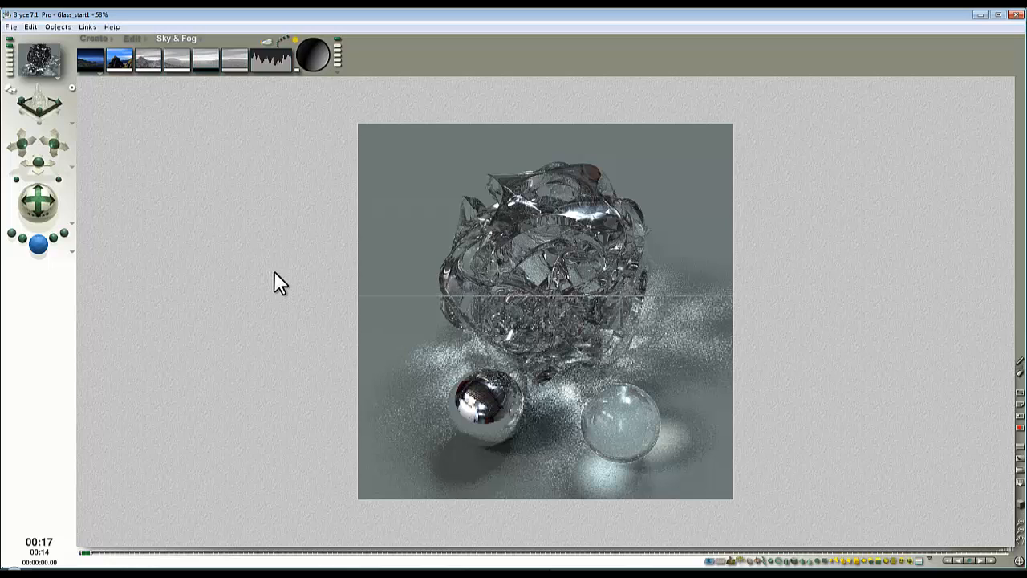
Stop the render, enable True Ambience in the render options and render the scene
click(71, 252)
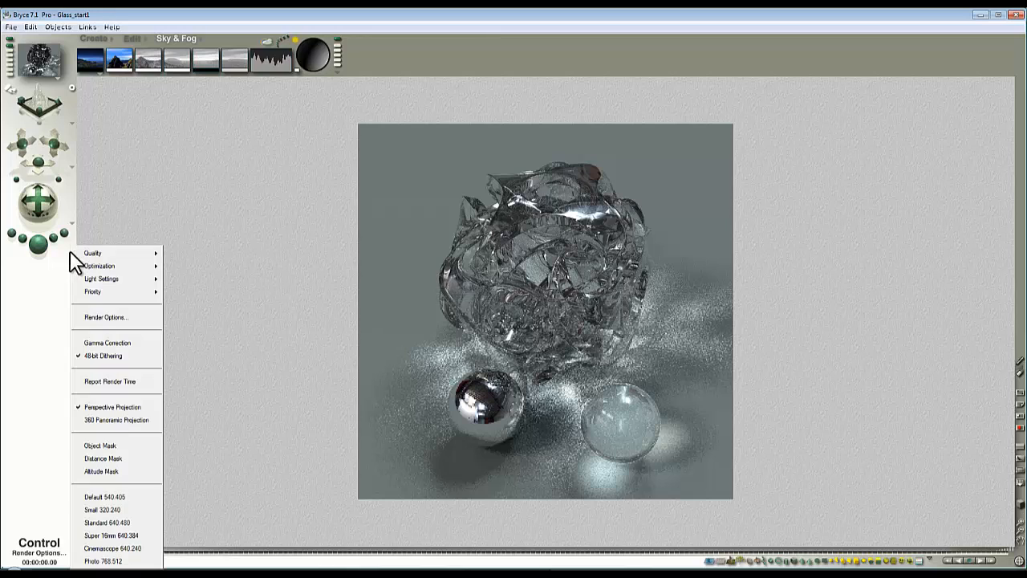
click(105, 317)
click(347, 310)
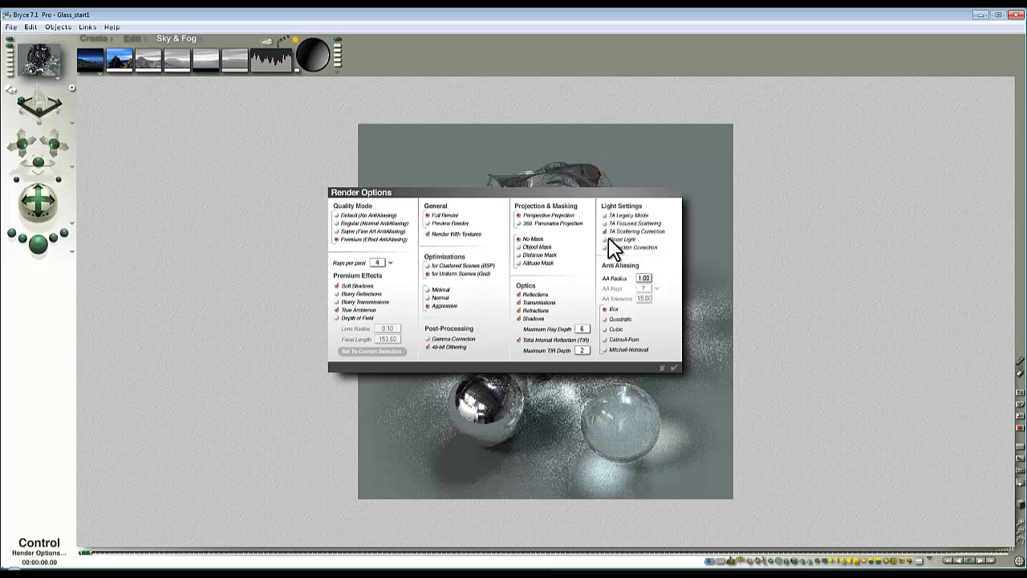
click(672, 366)
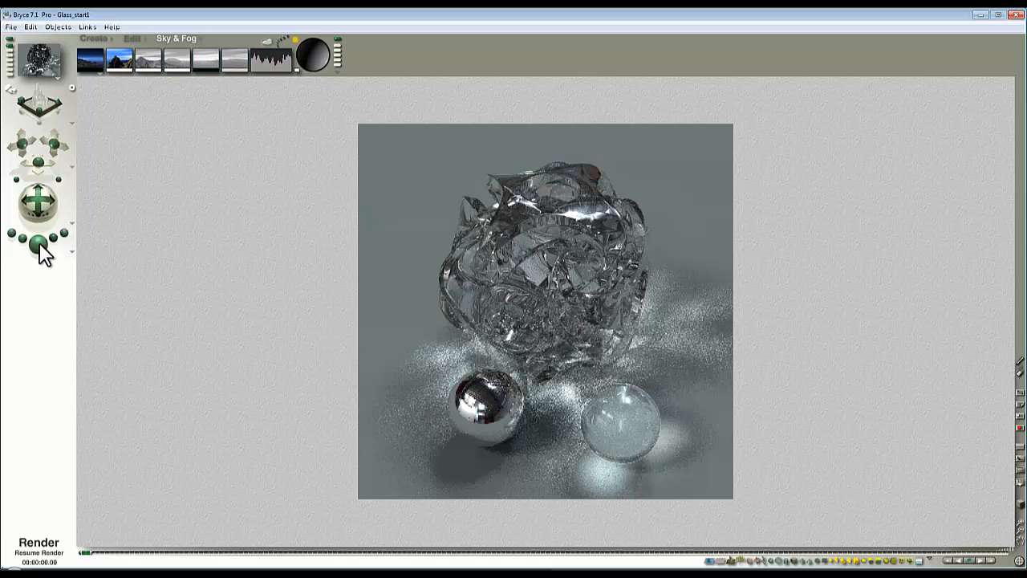
key(ctrl+r)
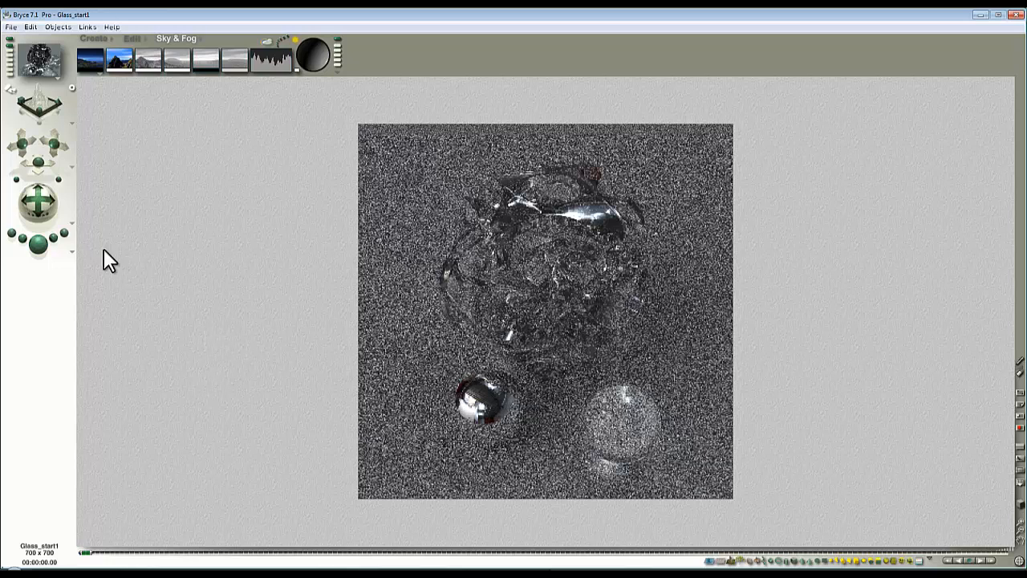
Set the rays per pixel to 36 in the render options and accept them
click(73, 253)
click(35, 321)
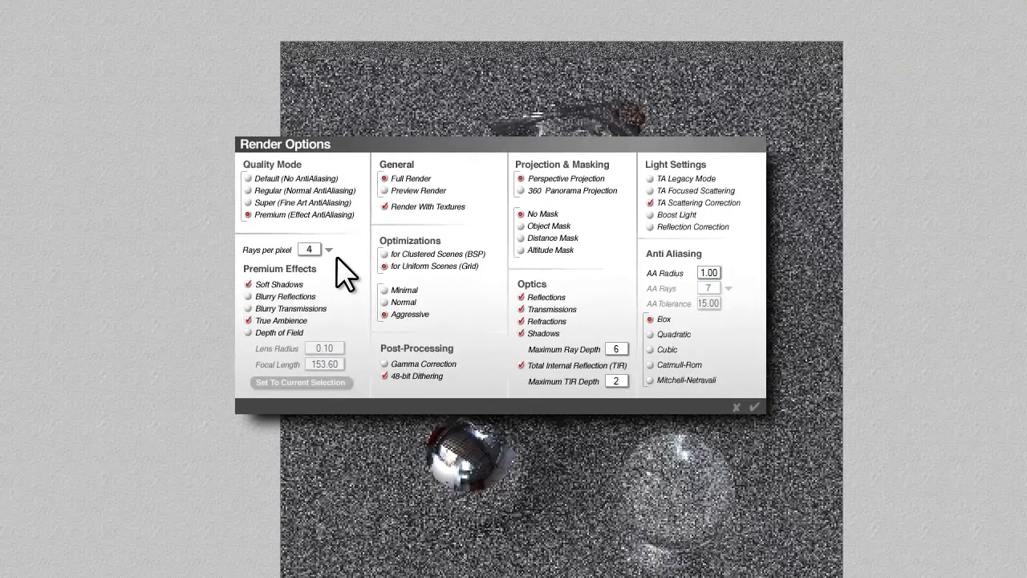
click(329, 250)
click(353, 319)
click(755, 407)
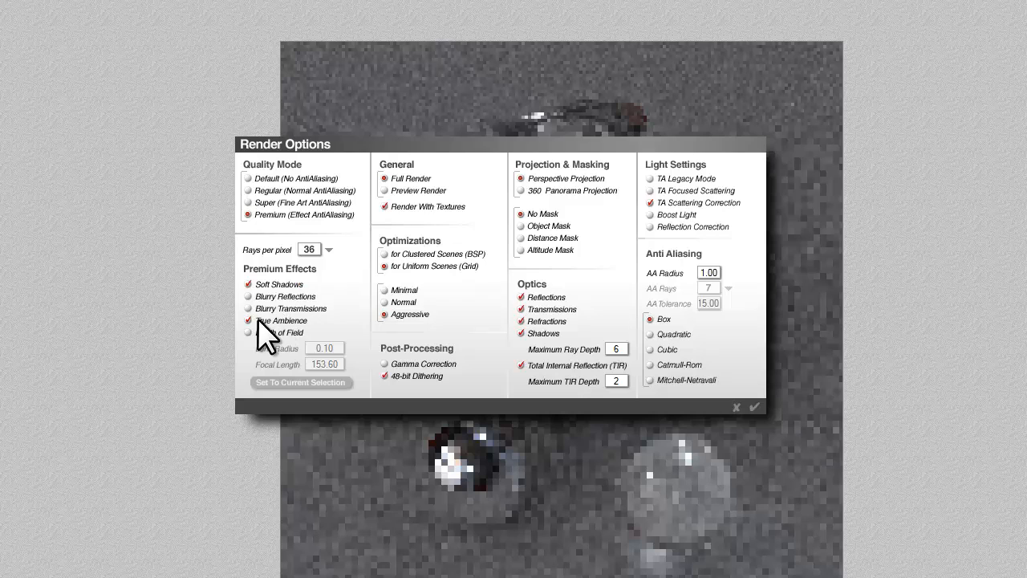
Disable True Ambience, set the rays per pixel to 16 and accept the render options
click(248, 321)
click(329, 250)
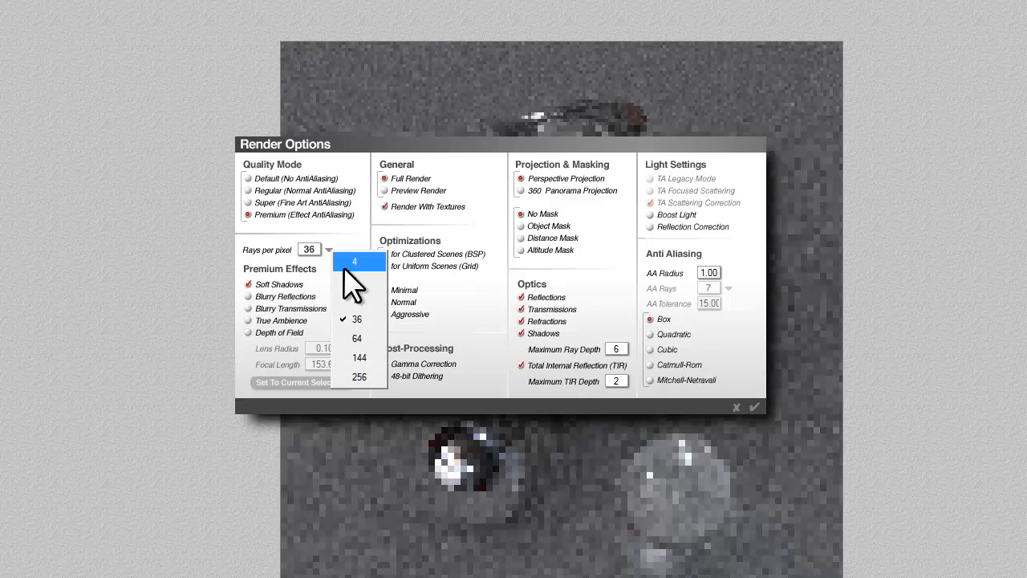
click(354, 300)
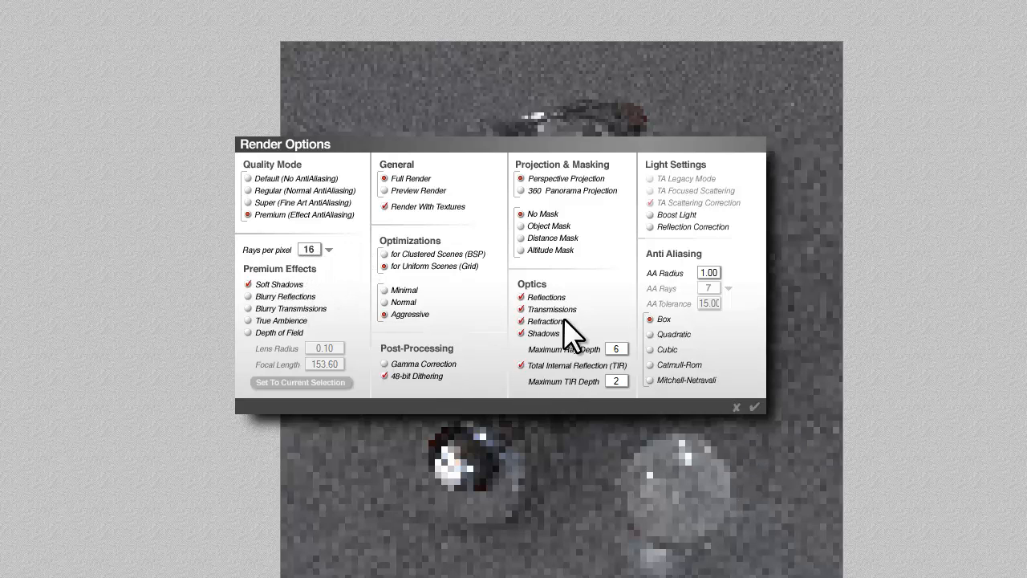
click(730, 395)
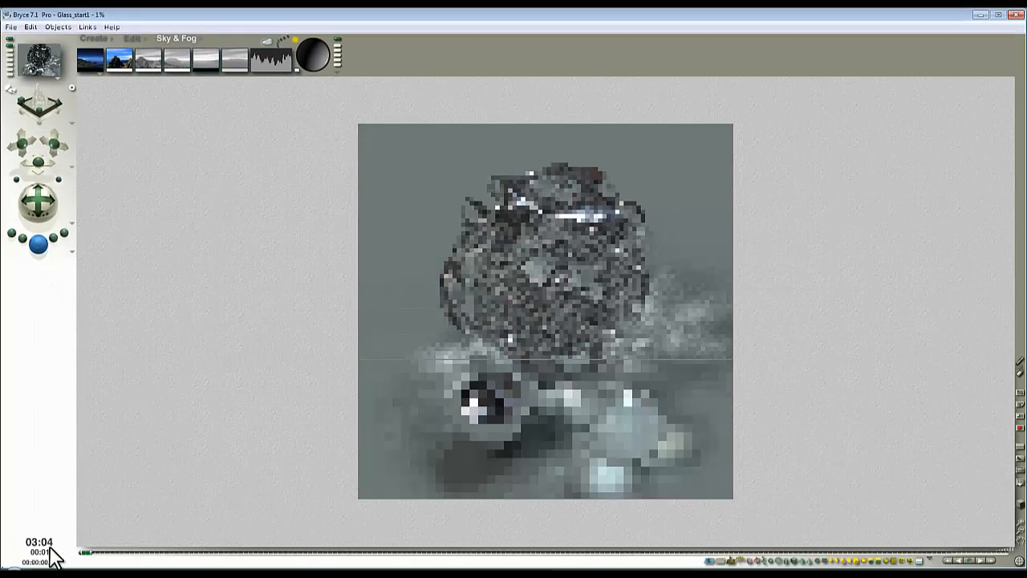
Stop the render and mark out a render area over the bright caustics beside the glass lattice object
key(Escape)
drag(714, 366, 645, 259)
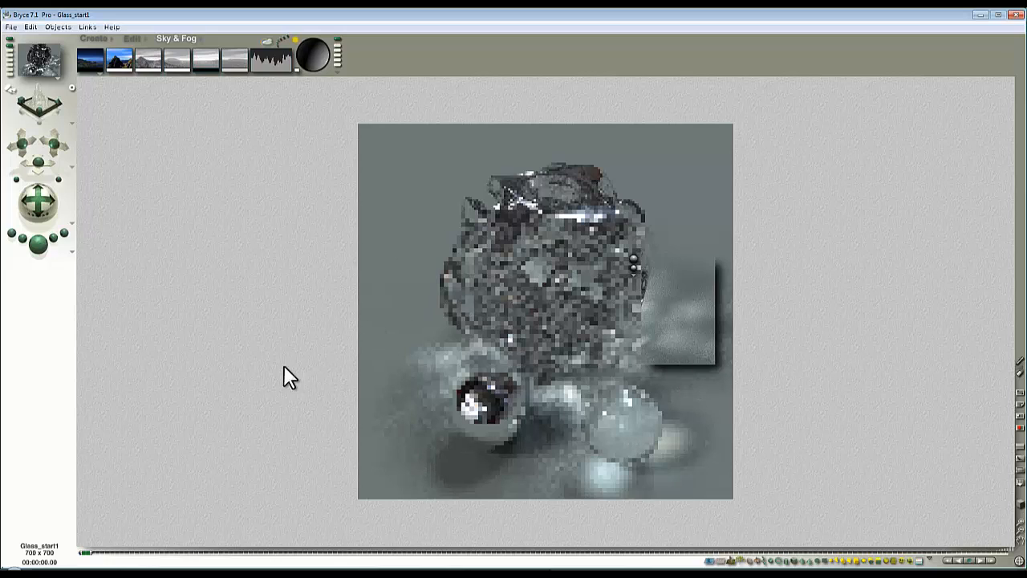
Set the rays per pixel to 36 in the render options, accept them and render the scene
click(73, 253)
click(390, 263)
click(412, 309)
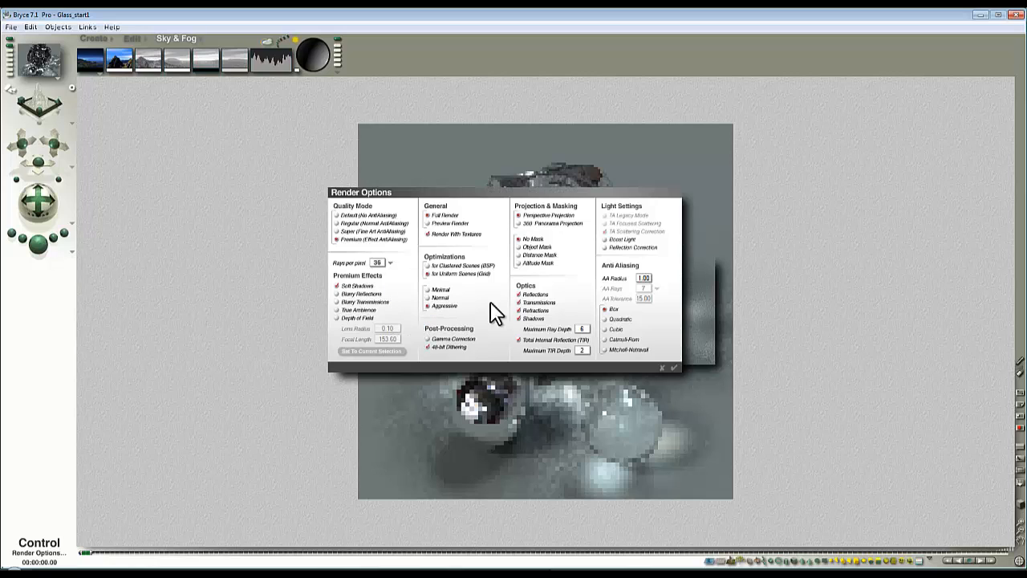
click(674, 367)
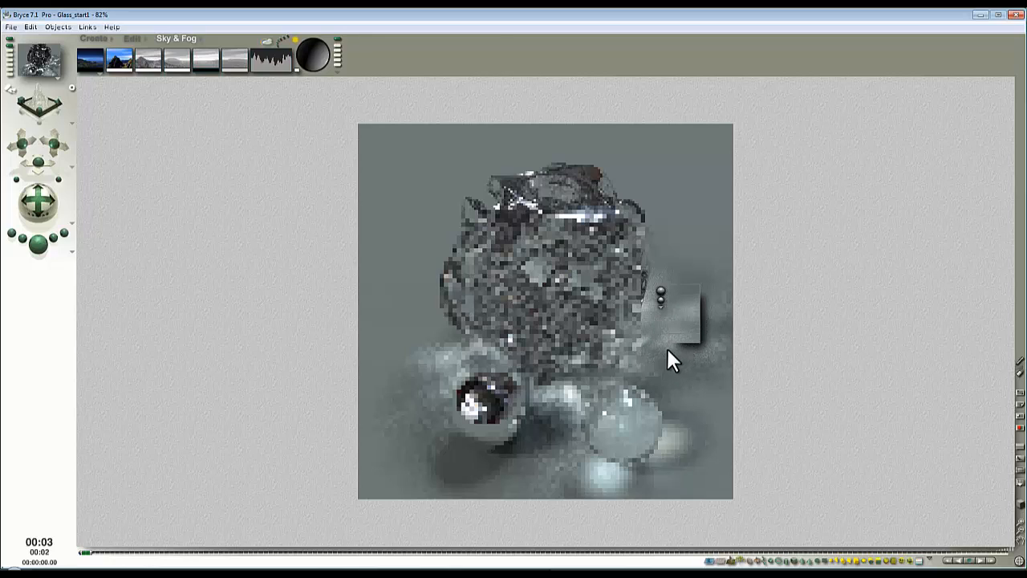
click(36, 245)
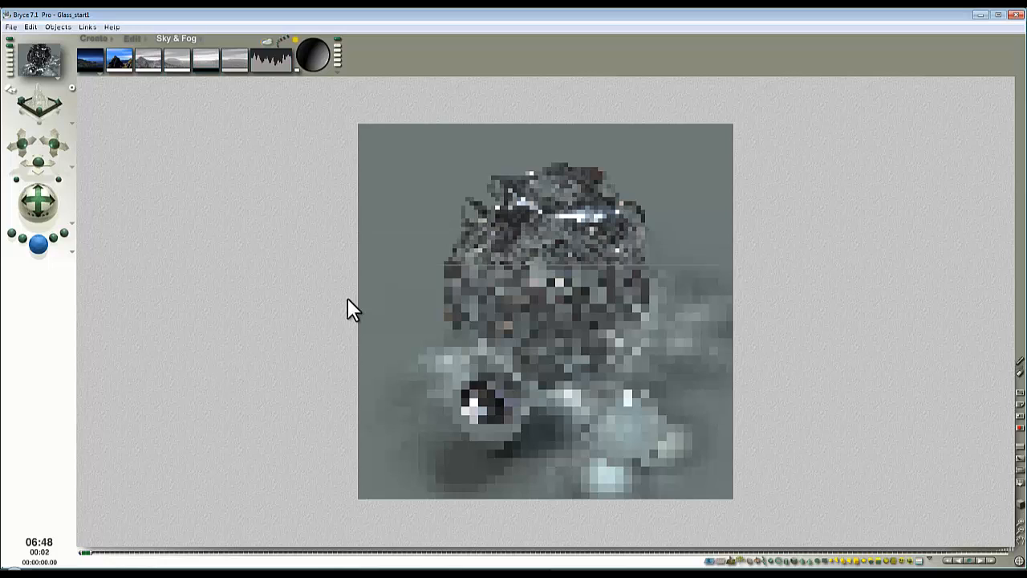
Choose a different rays per pixel setting in the render options, accept it and restart the scene render
click(72, 251)
click(107, 317)
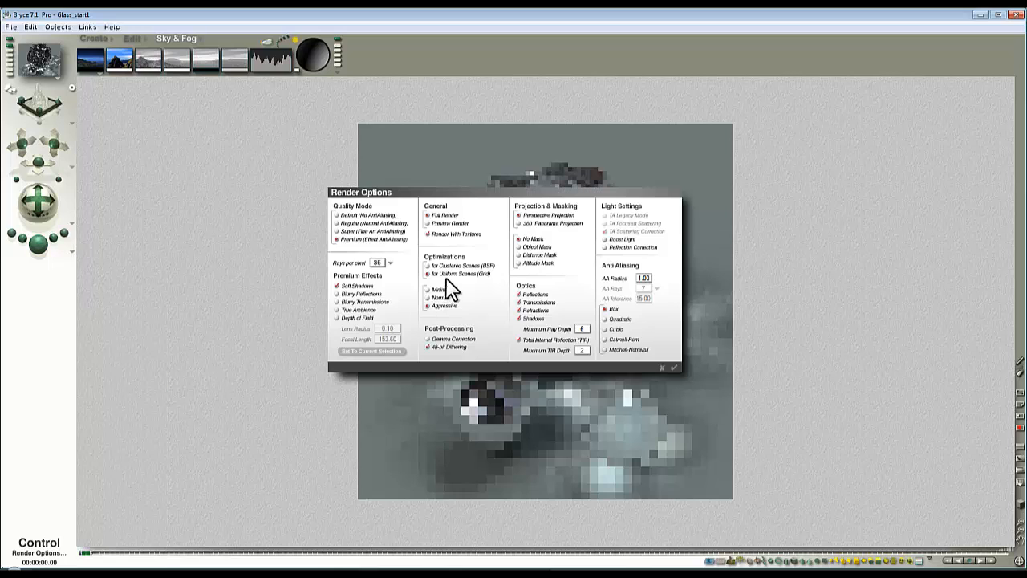
click(390, 262)
click(411, 325)
click(675, 367)
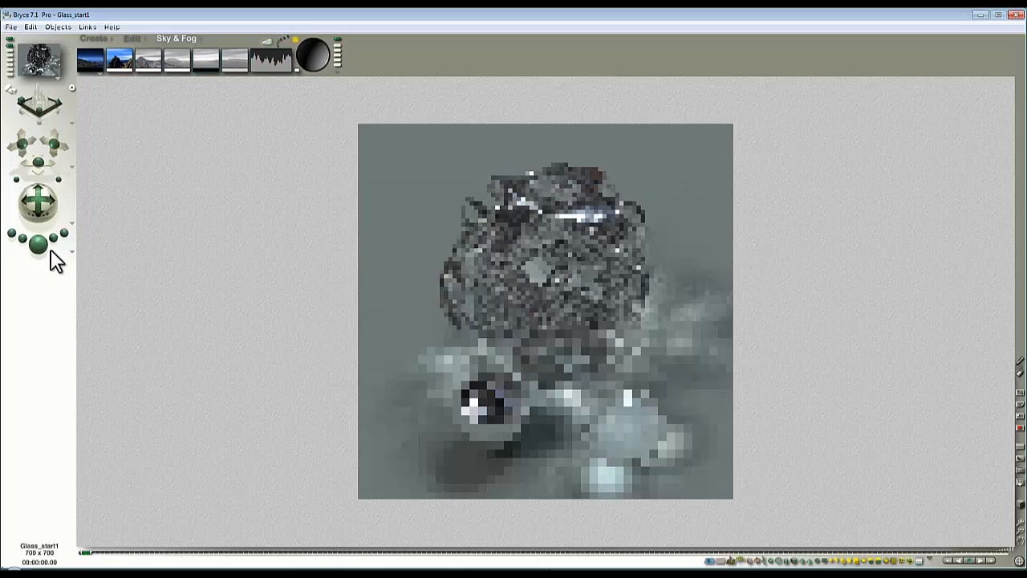
click(40, 246)
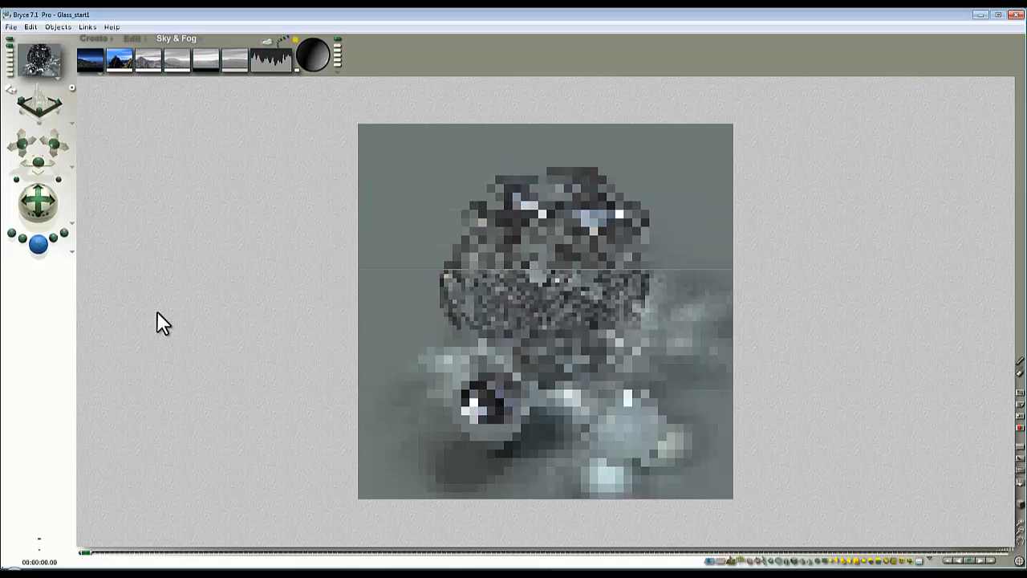